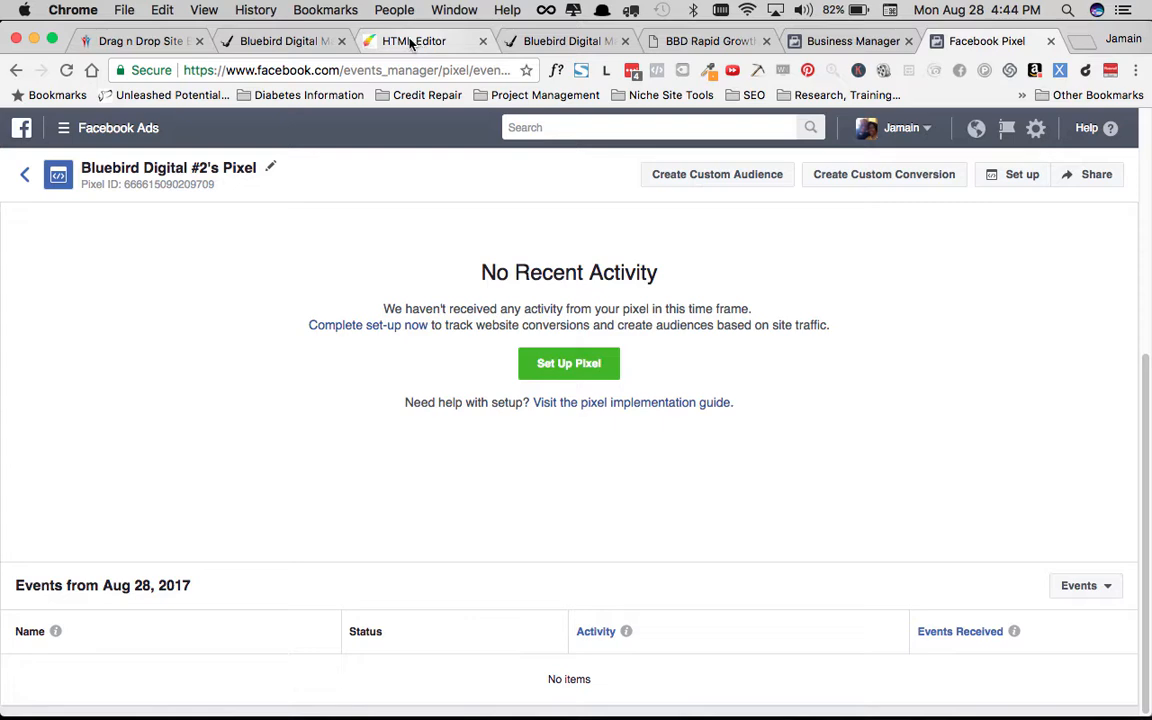
Open the manual code installation for Bluebird Digital #2's Facebook pixel and copy the entire pixel code.
{"action": "left_click", "coordinate": [419, 43]}
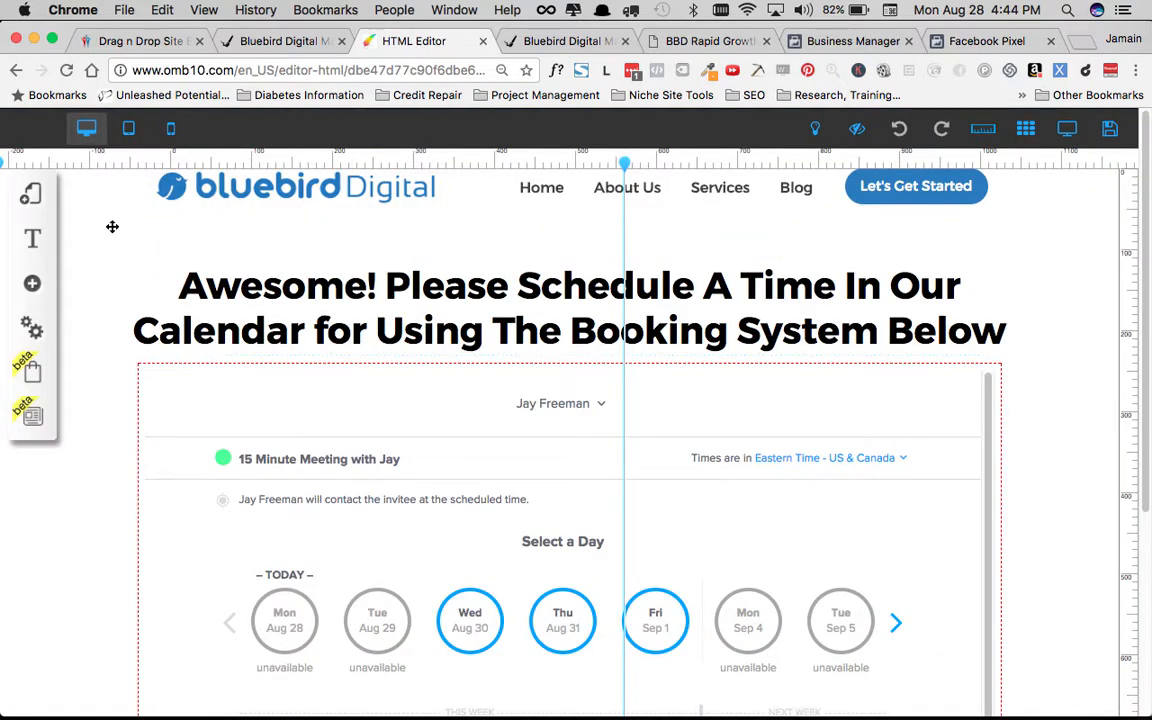
{"action": "left_click", "coordinate": [955, 41]}
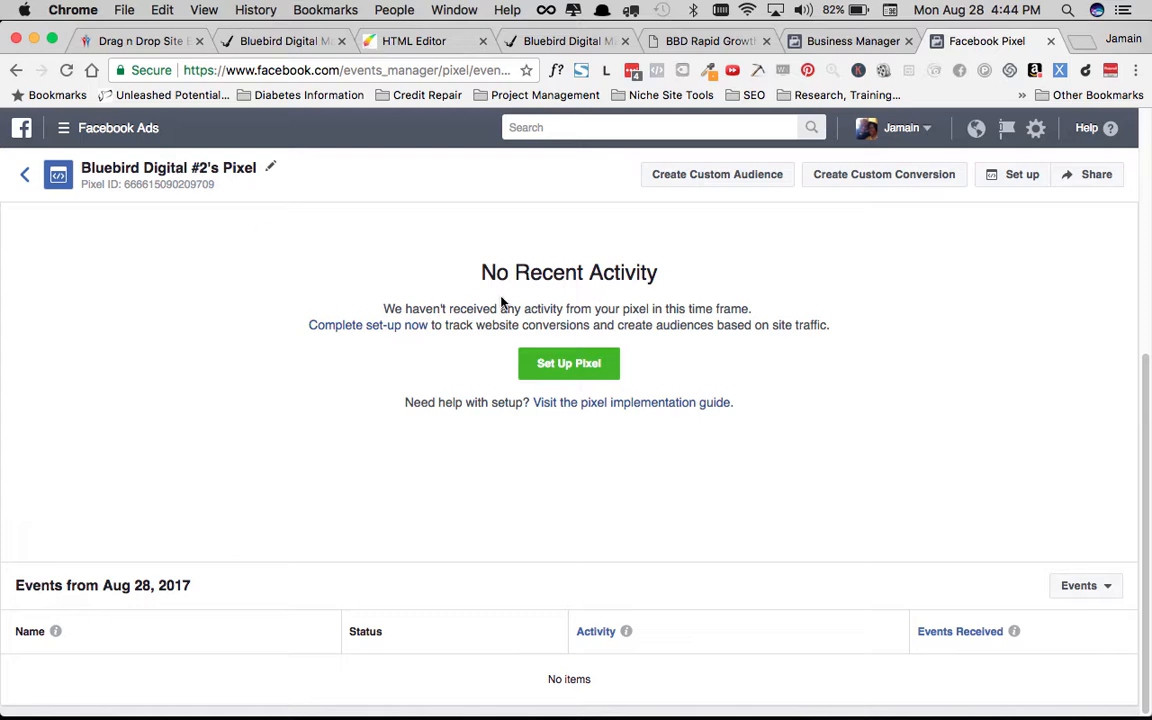
{"action": "left_click", "coordinate": [570, 370]}
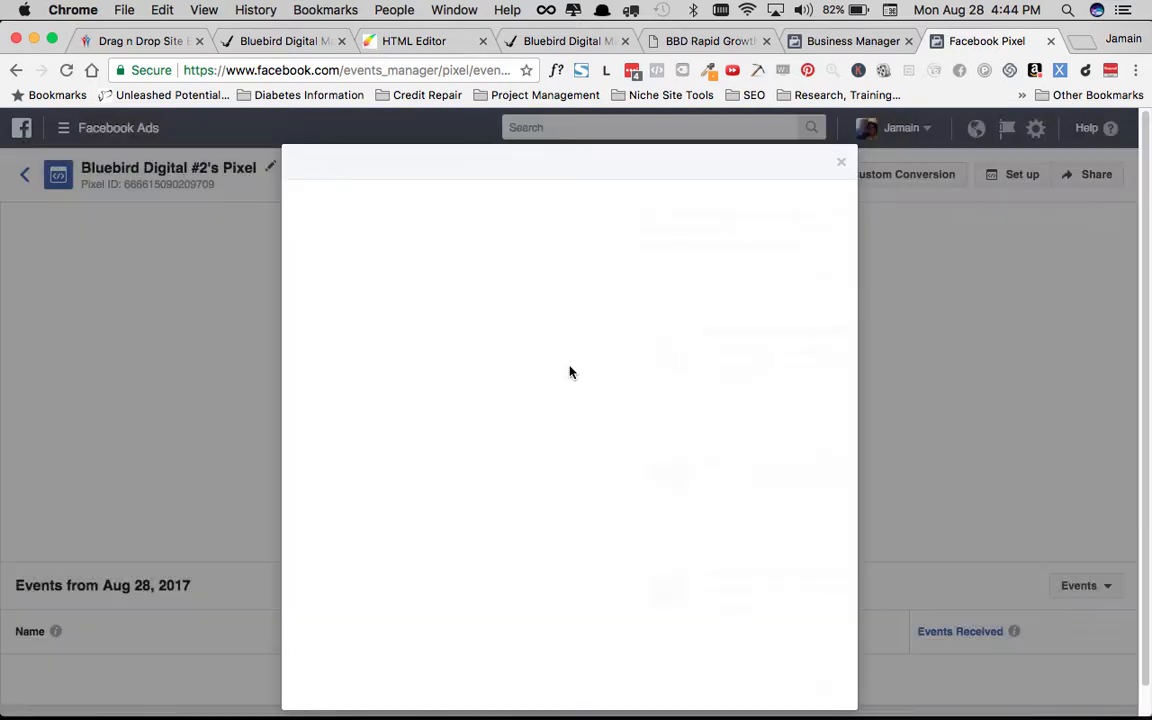
{"action": "left_click", "coordinate": [524, 482]}
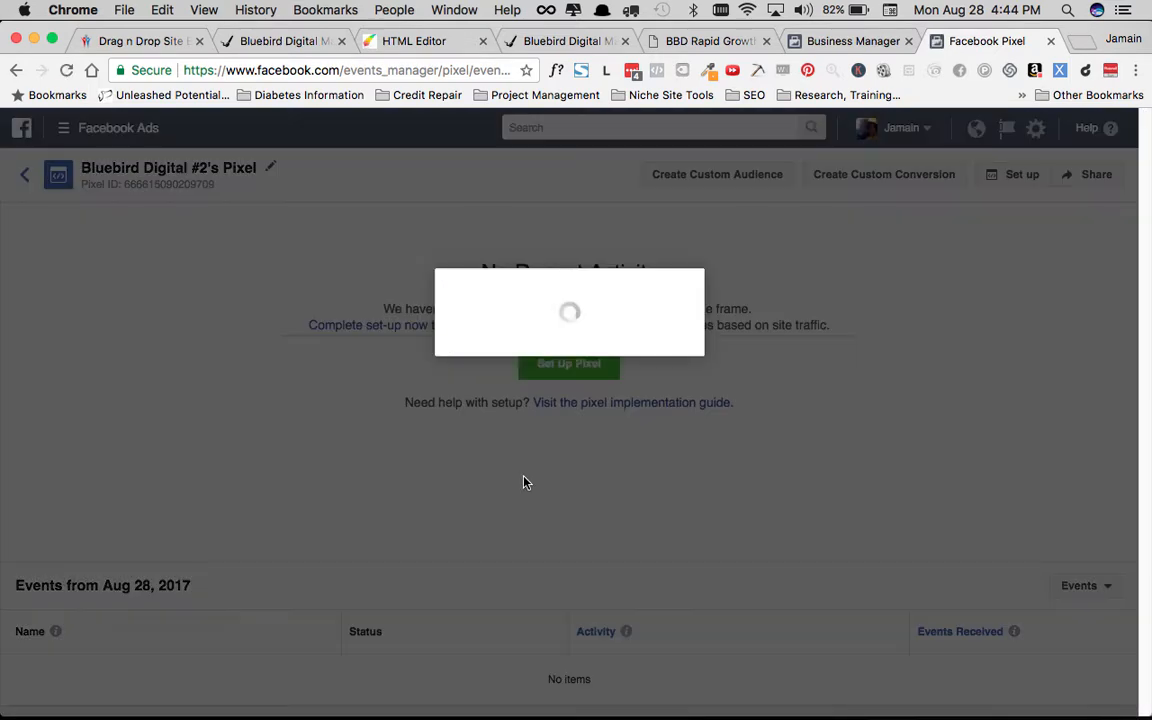
{"action": "scroll", "coordinate": [530, 420], "scroll_direction": "down", "scroll_amount": 8}
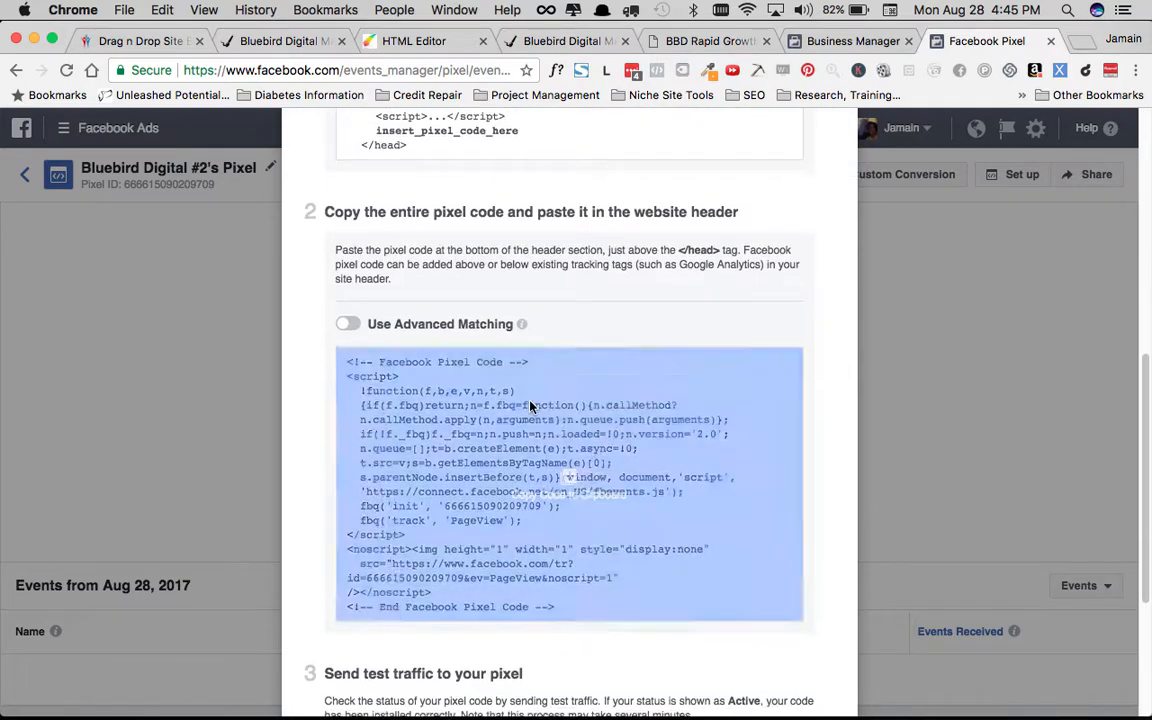
{"action": "scroll", "coordinate": [530, 406], "scroll_direction": "down", "scroll_amount": 1}
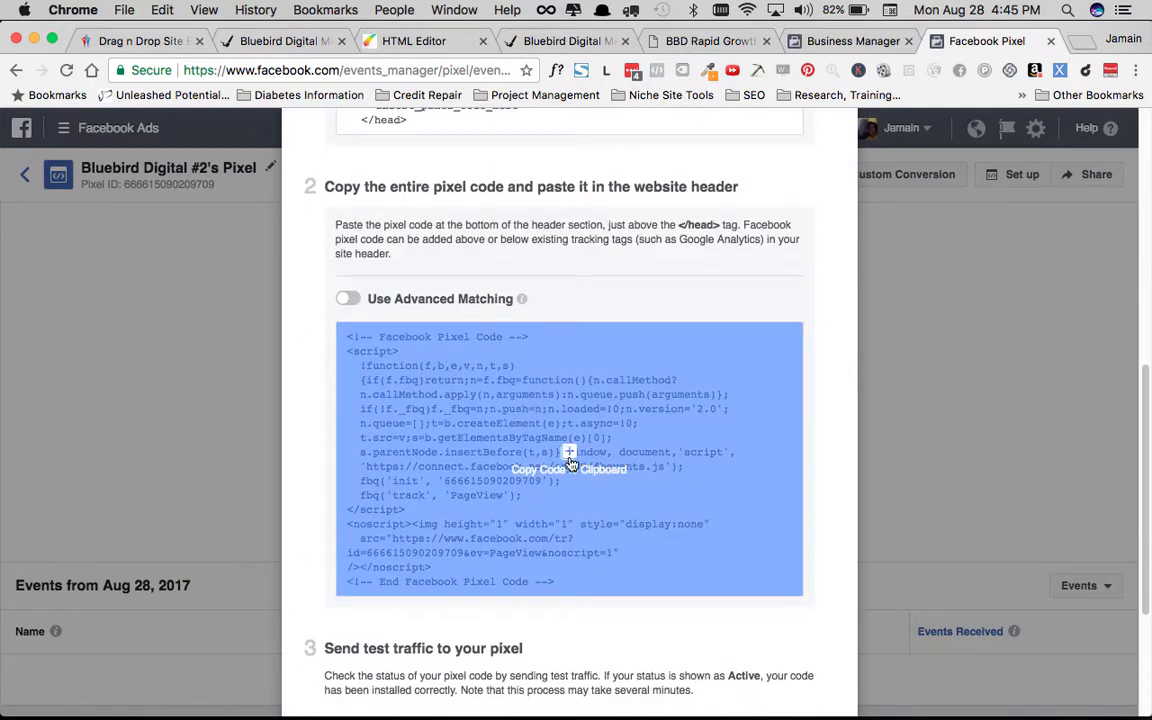
{"action": "left_click", "coordinate": [510, 412]}
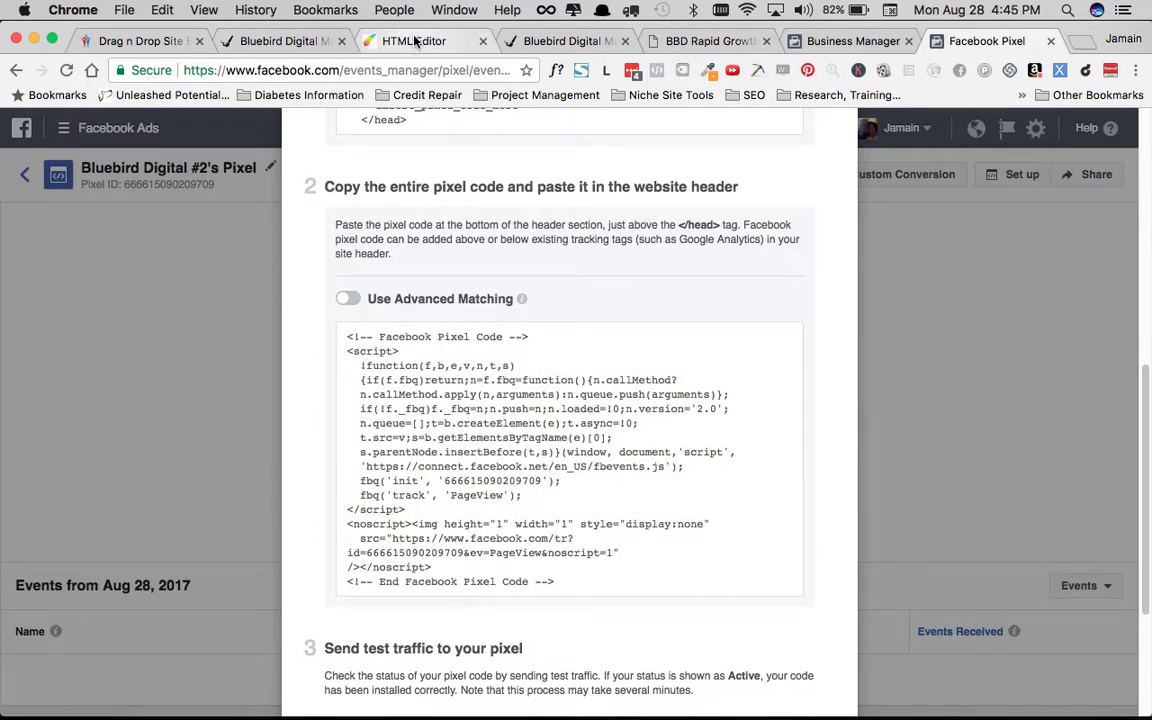
Switch to the site's HTML editor and open the settings of the Bluebird Digital Marketing layout.
{"action": "left_click", "coordinate": [415, 40]}
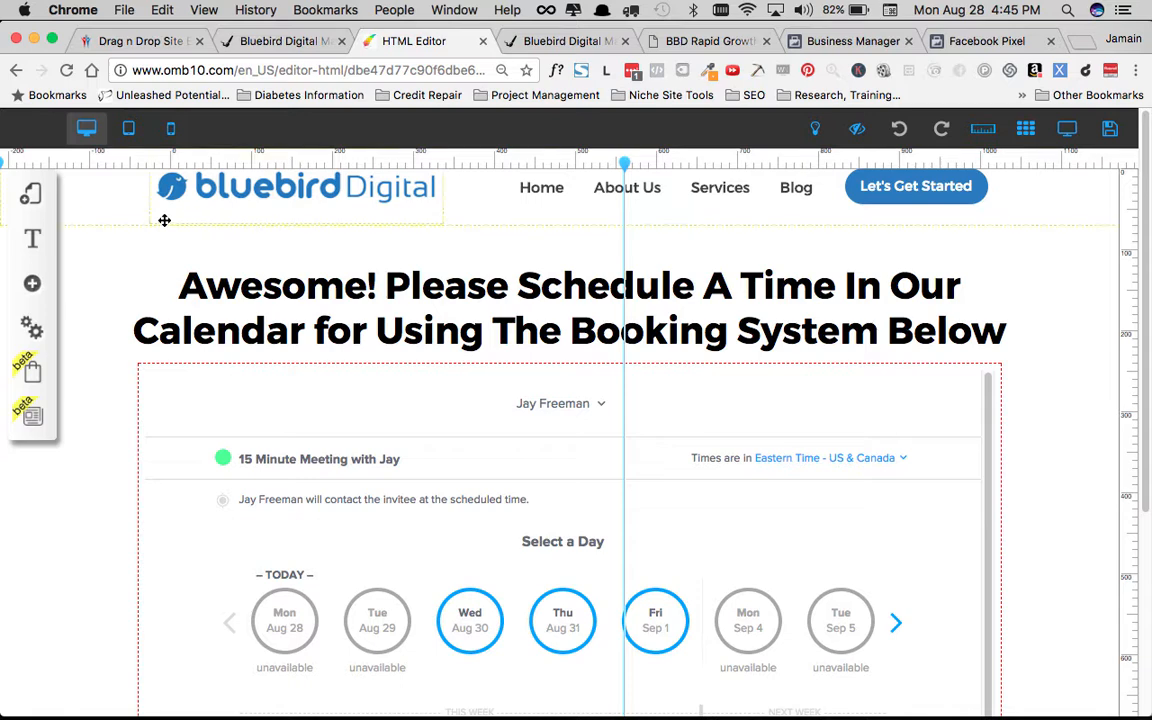
{"action": "left_click", "coordinate": [35, 204]}
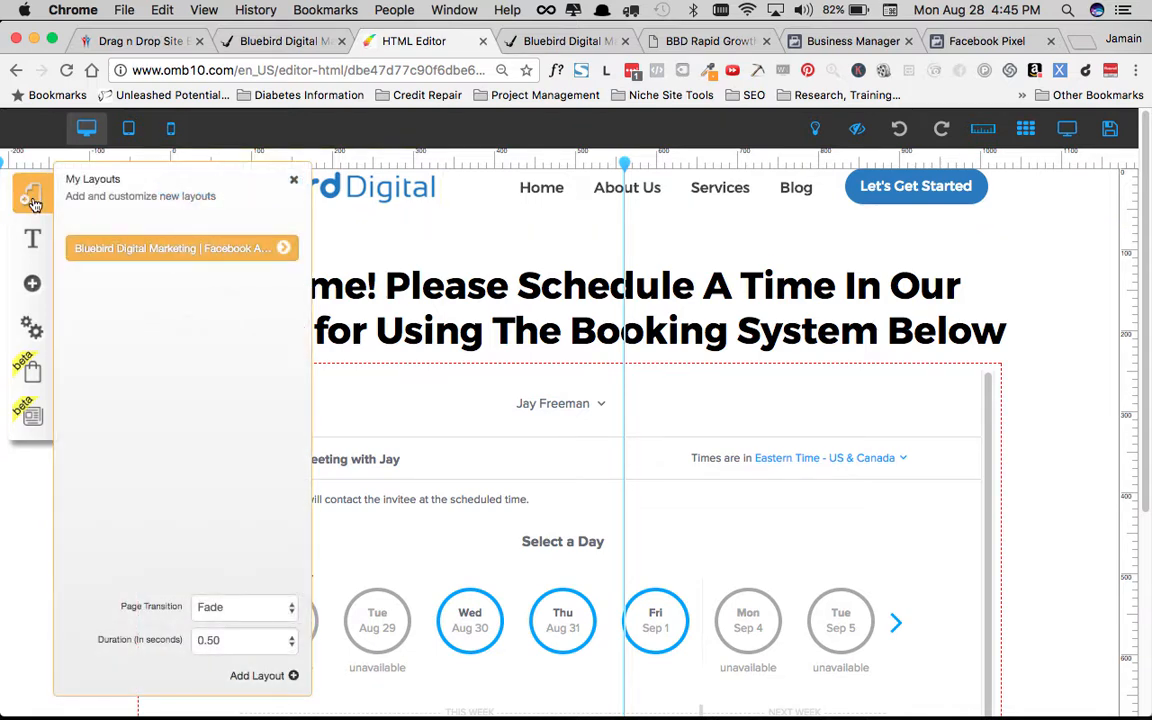
{"action": "left_click", "coordinate": [283, 250]}
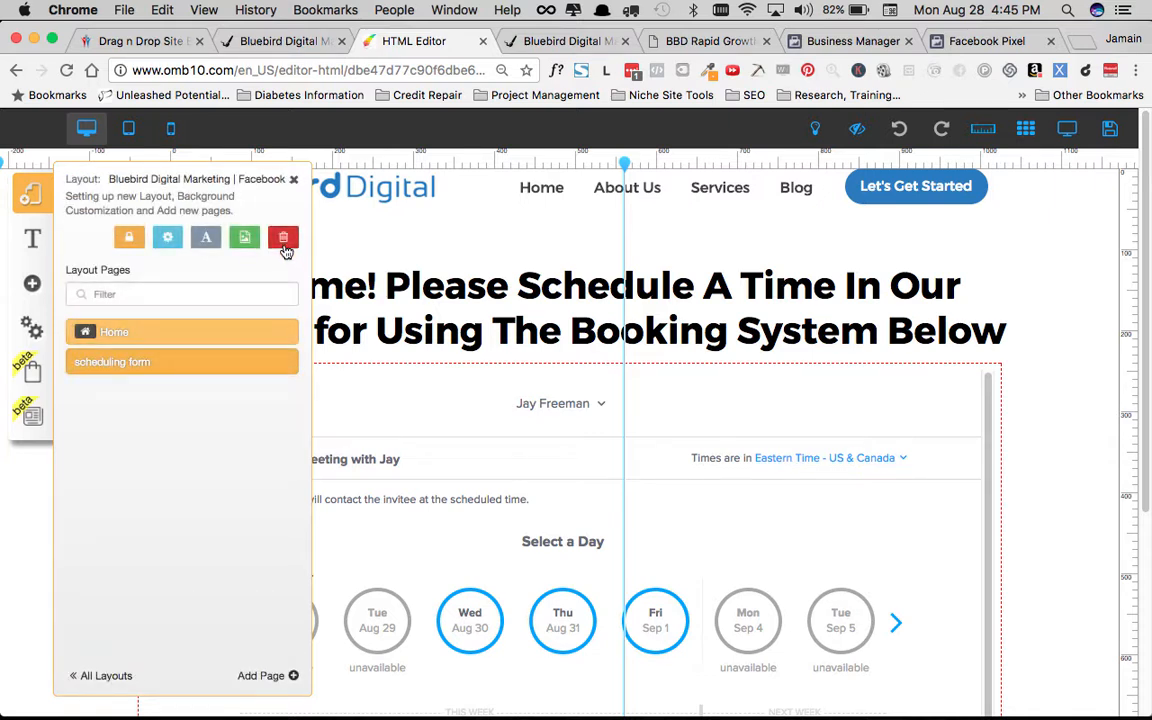
{"action": "left_click", "coordinate": [114, 674]}
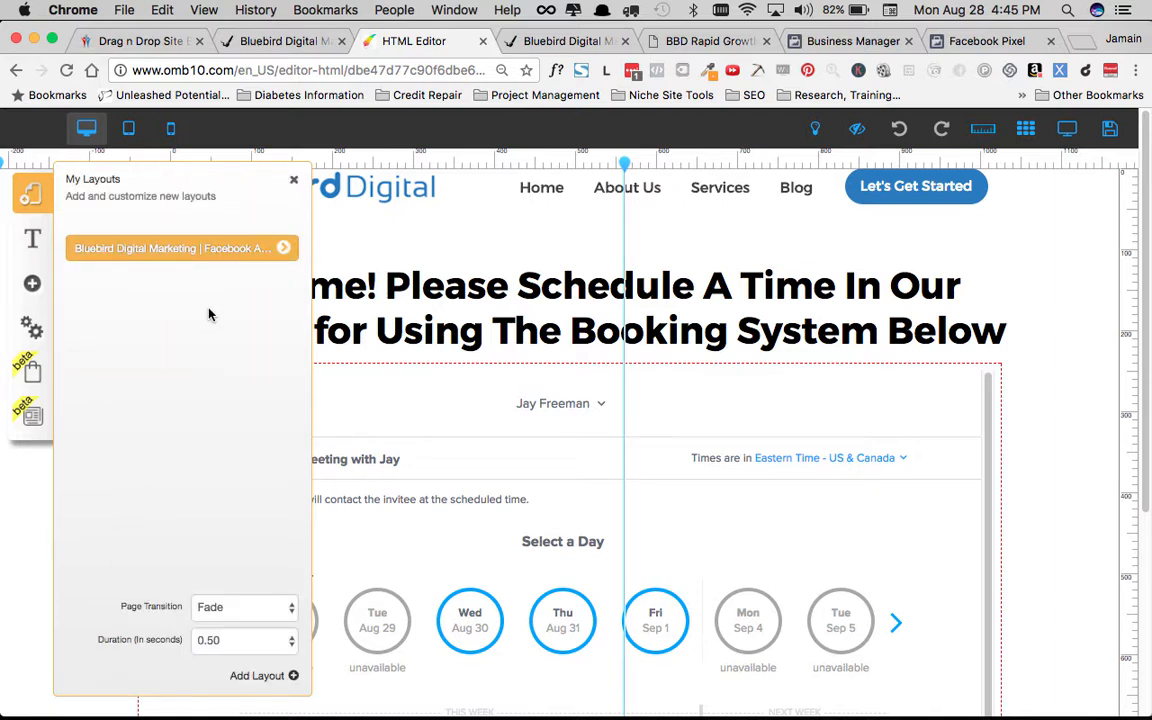
{"action": "left_click", "coordinate": [283, 249]}
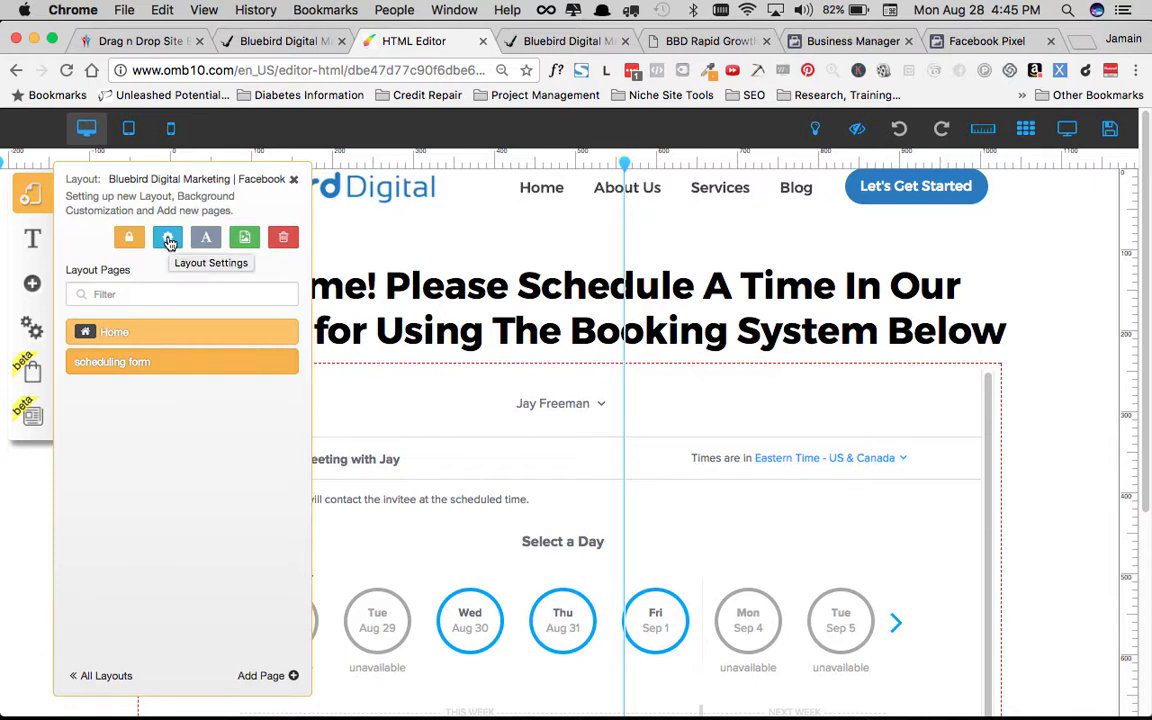
{"action": "left_click", "coordinate": [168, 241]}
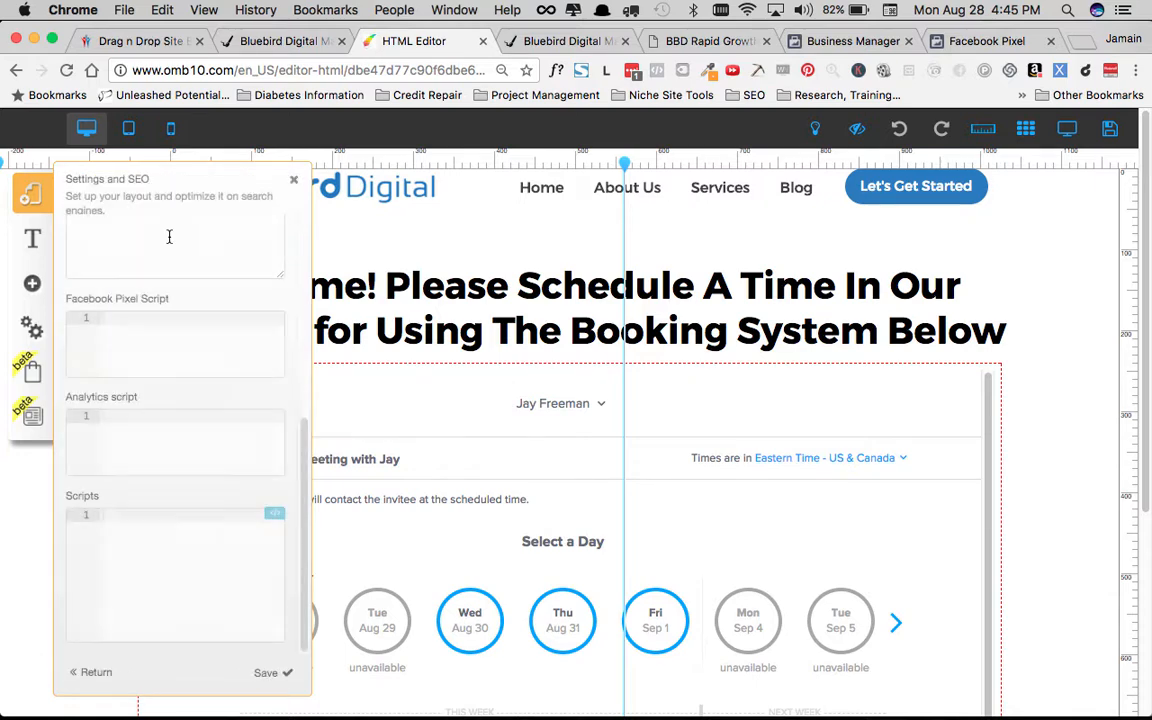
Paste the copied pixel code into the layout's Facebook Pixel Script field and save the layout settings.
{"action": "scroll", "coordinate": [173, 352], "scroll_direction": "up", "scroll_amount": 8}
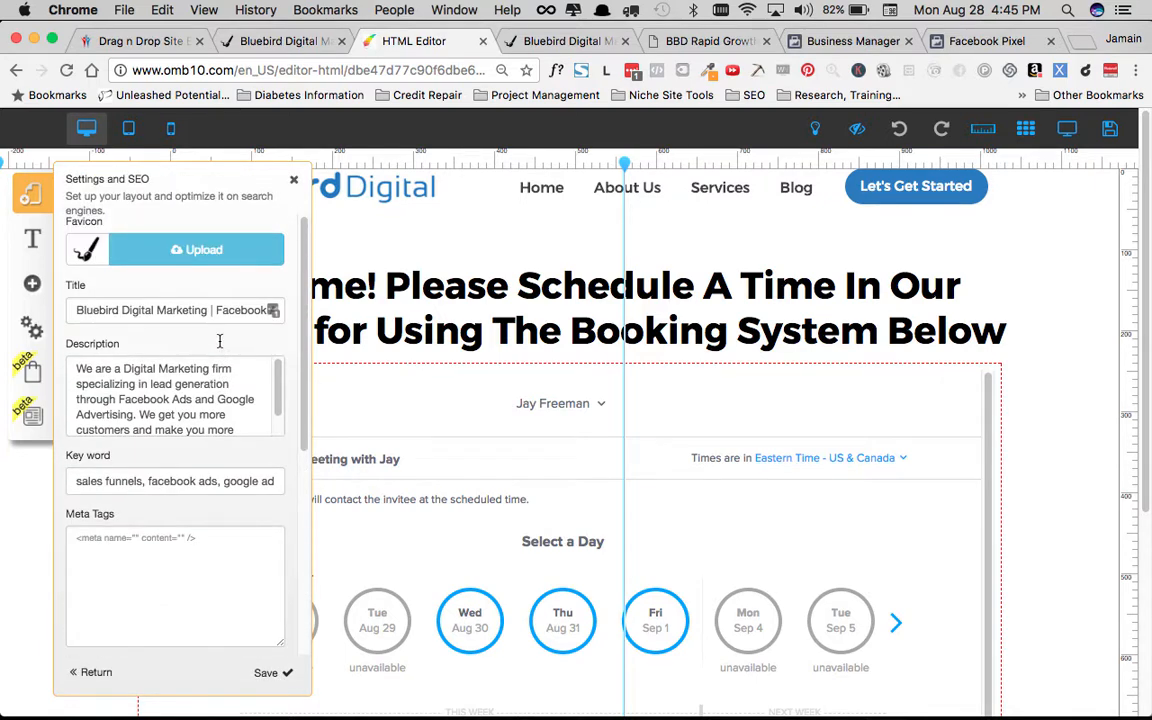
{"action": "scroll", "coordinate": [175, 340], "scroll_direction": "down", "scroll_amount": 5}
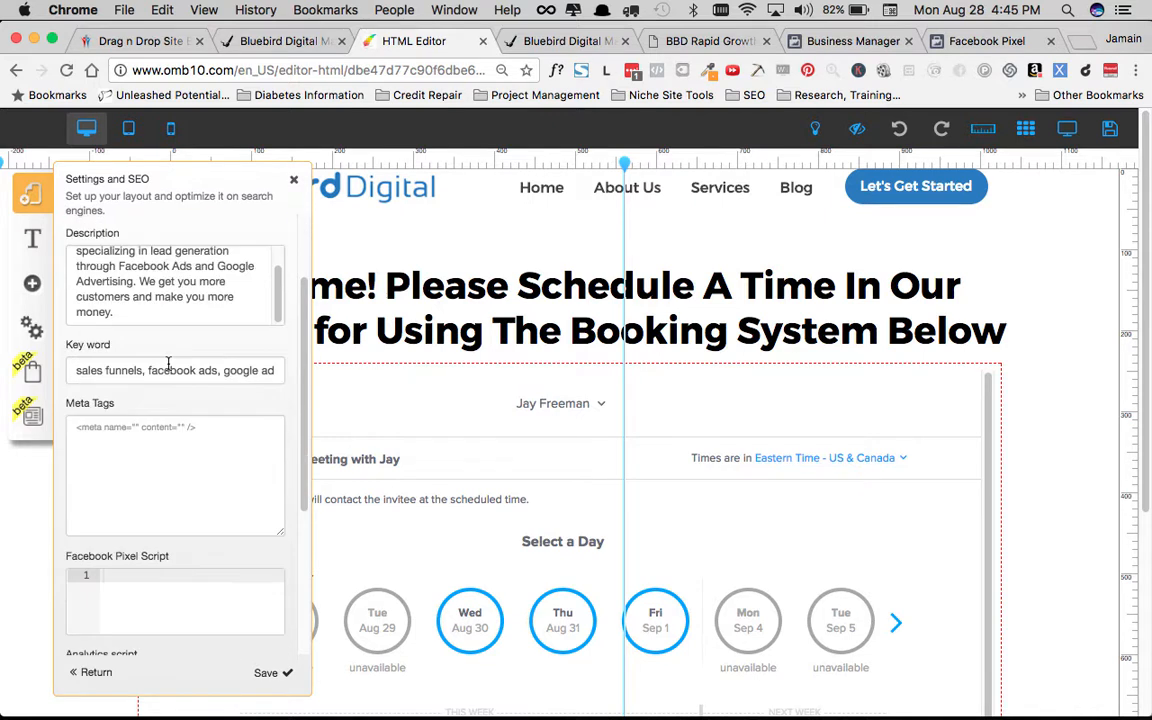
{"action": "scroll", "coordinate": [175, 345], "scroll_direction": "down", "scroll_amount": 3}
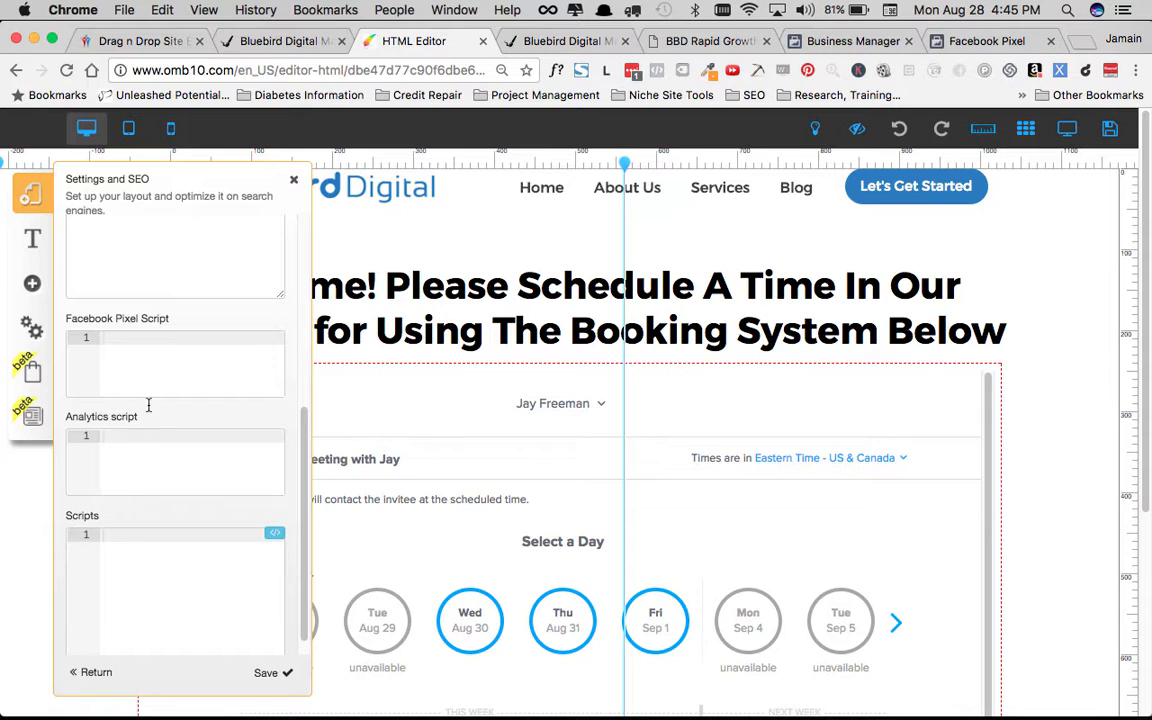
{"action": "left_click", "coordinate": [127, 342]}
{"action": "key", "text": "super+v"}
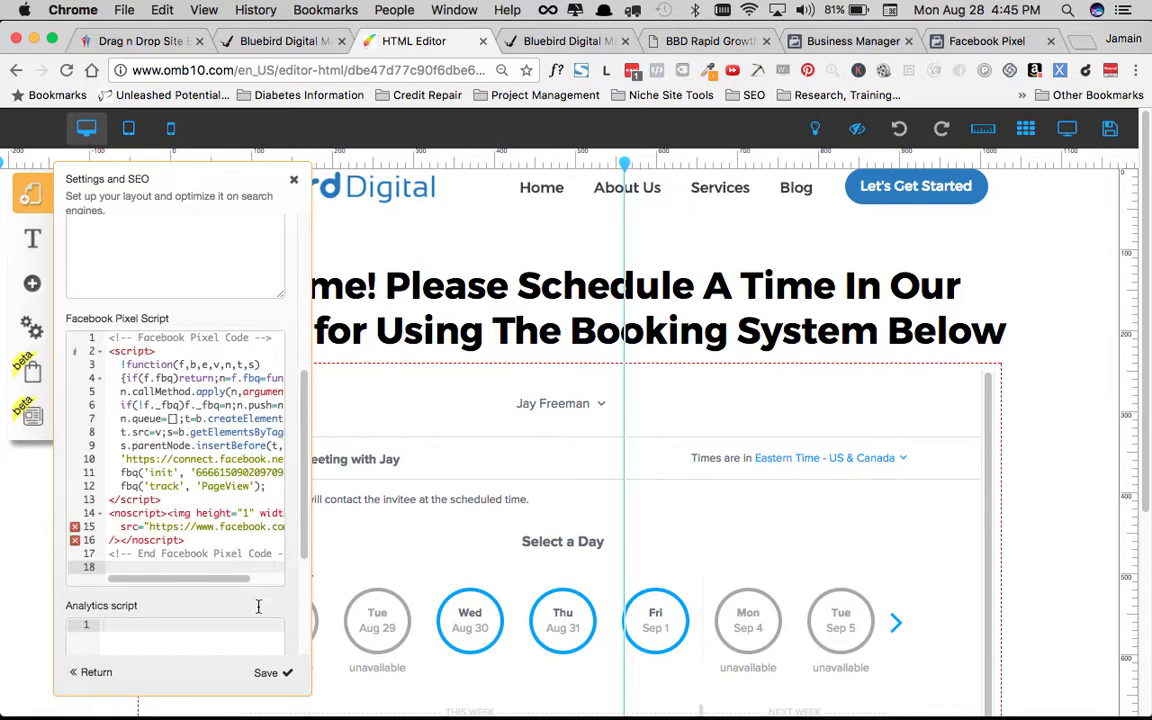
{"action": "left_click", "coordinate": [267, 676]}
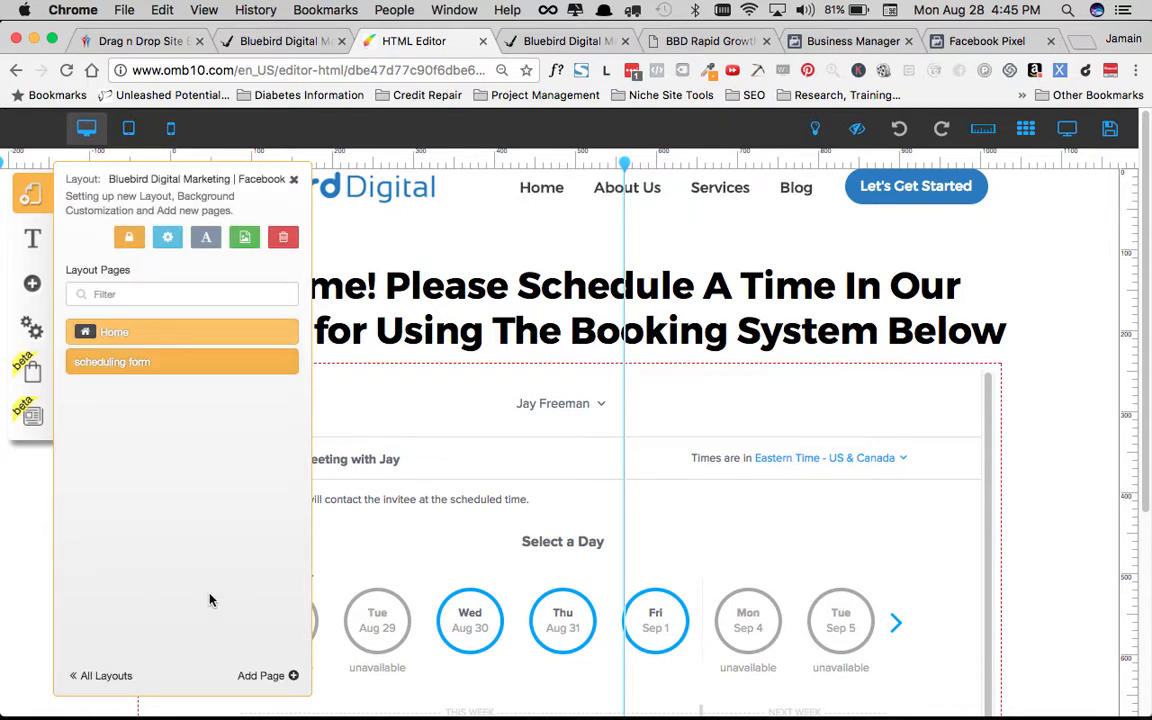
Save the site style and site settings changes, and close the layout panel.
{"action": "left_click", "coordinate": [1112, 130]}
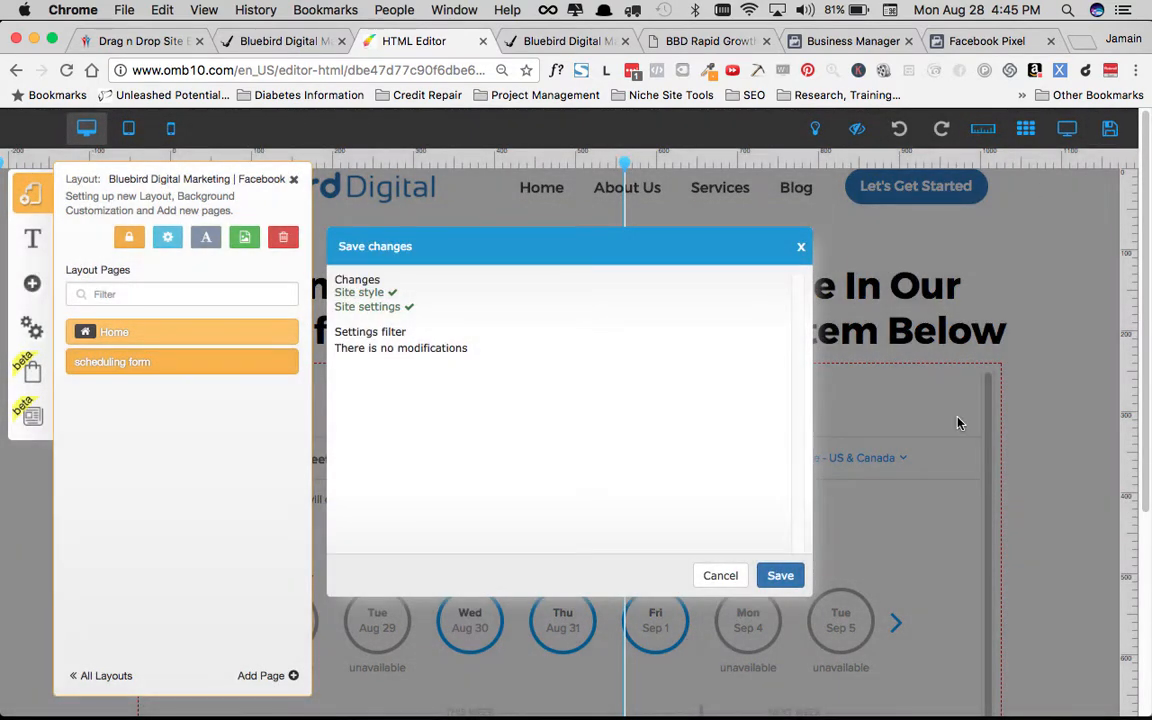
{"action": "left_click", "coordinate": [784, 576]}
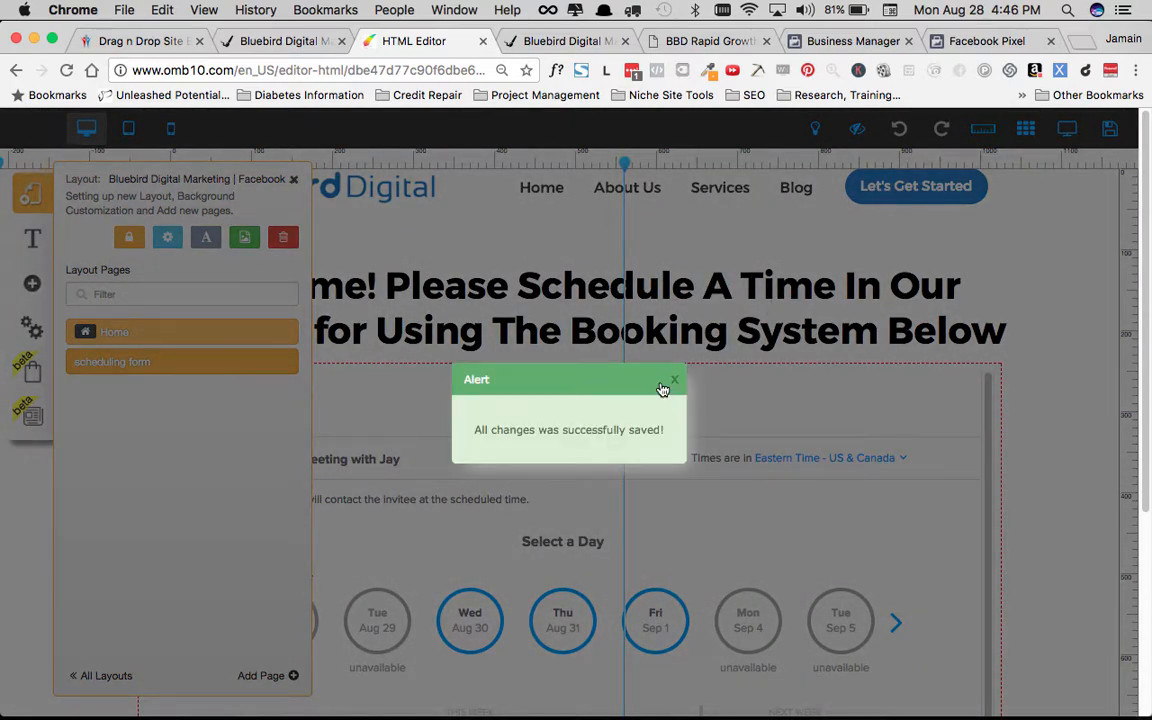
{"action": "left_click", "coordinate": [673, 384]}
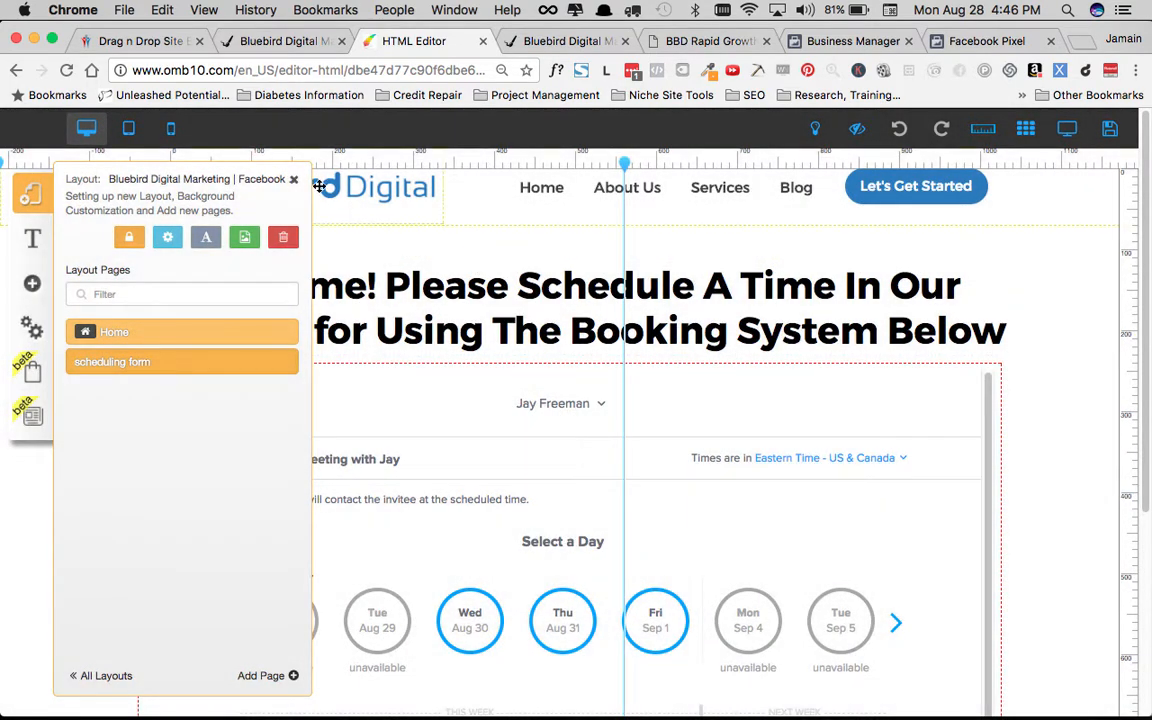
{"action": "left_click", "coordinate": [293, 181]}
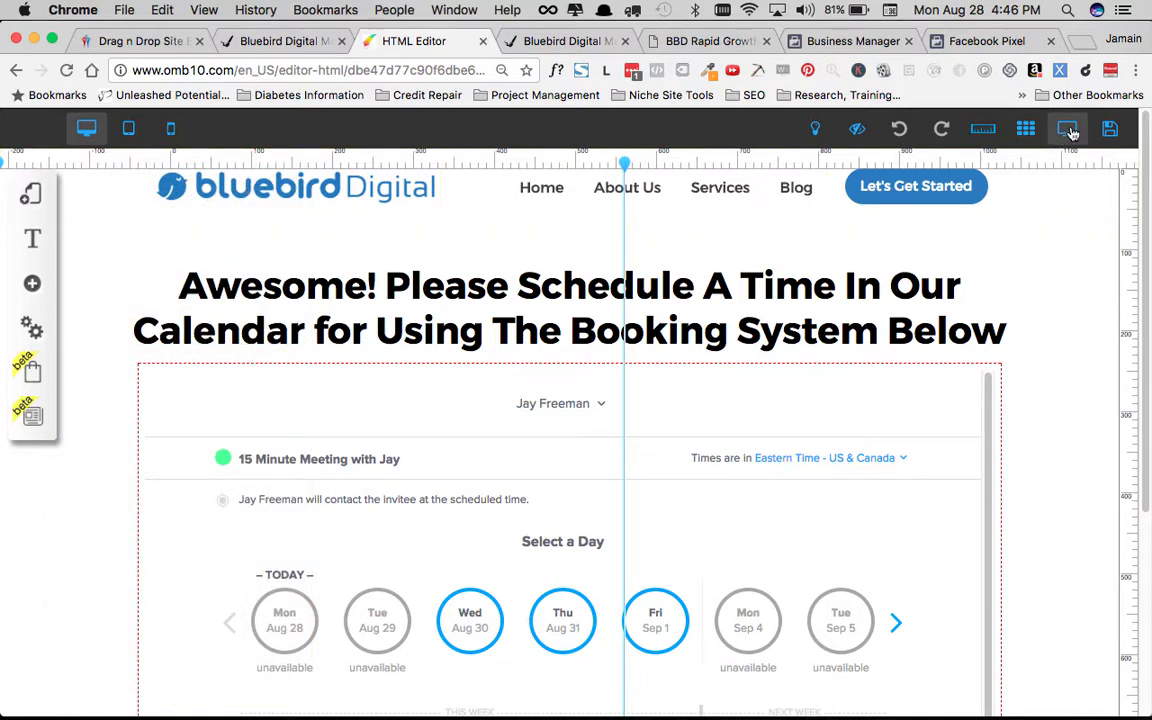
Check the editor page with Facebook Pixel Helper, and preview the scheduling page before returning to editing.
{"action": "left_click", "coordinate": [656, 70]}
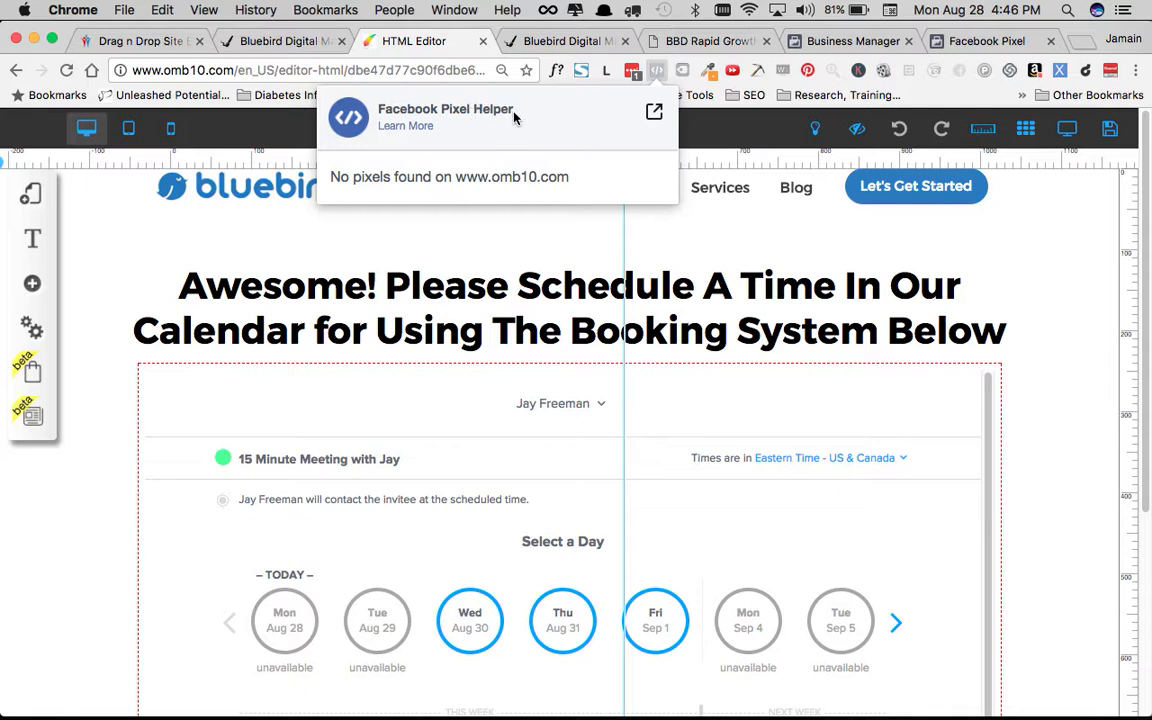
{"action": "left_click", "coordinate": [657, 73]}
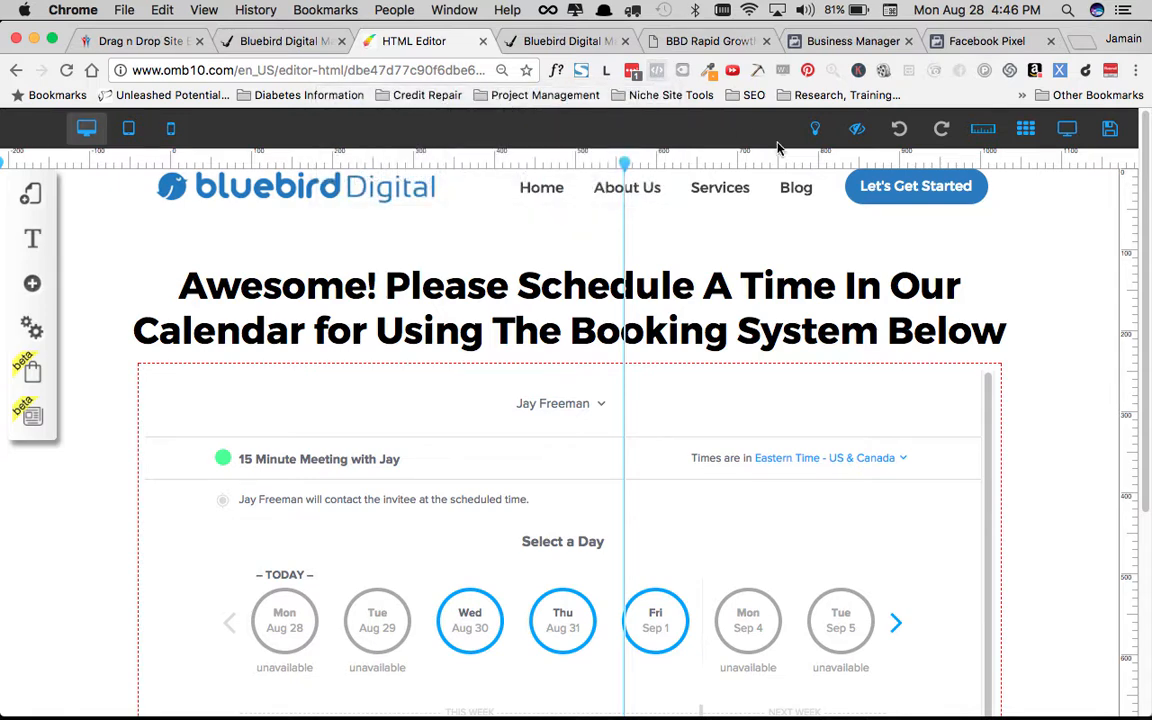
{"action": "left_click", "coordinate": [1065, 134]}
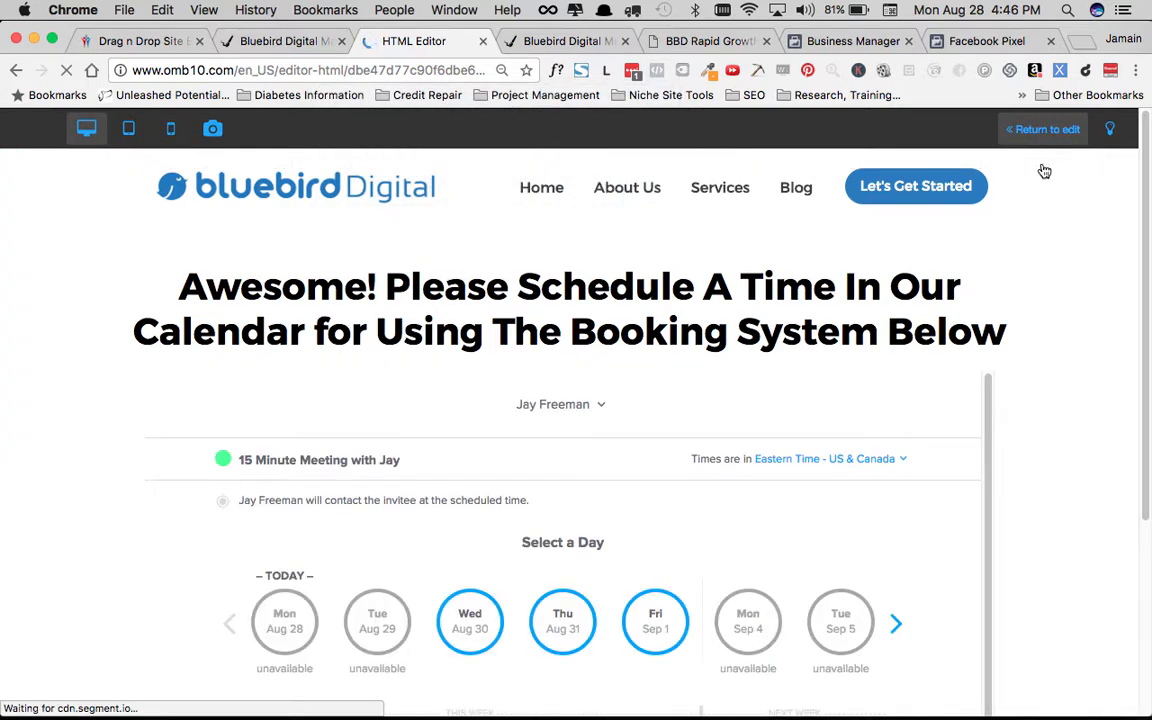
{"action": "scroll", "coordinate": [1085, 340], "scroll_direction": "down", "scroll_amount": 3}
{"action": "scroll", "coordinate": [1082, 345], "scroll_direction": "up", "scroll_amount": 3}
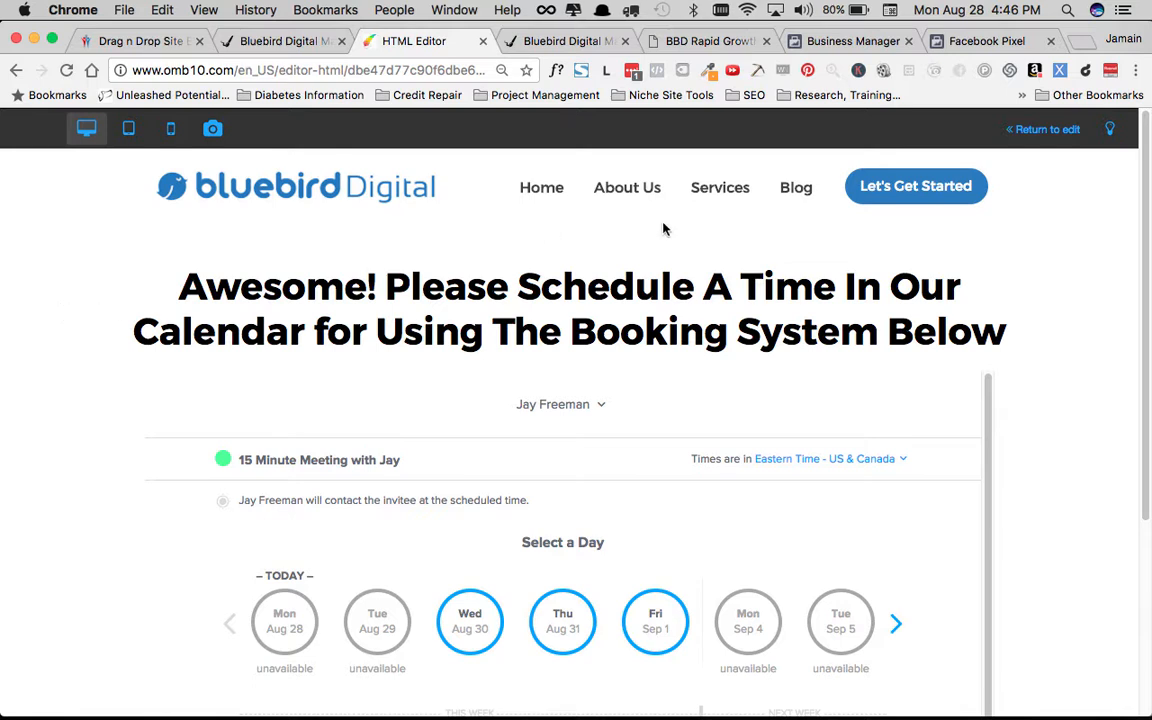
{"action": "left_click", "coordinate": [1049, 140]}
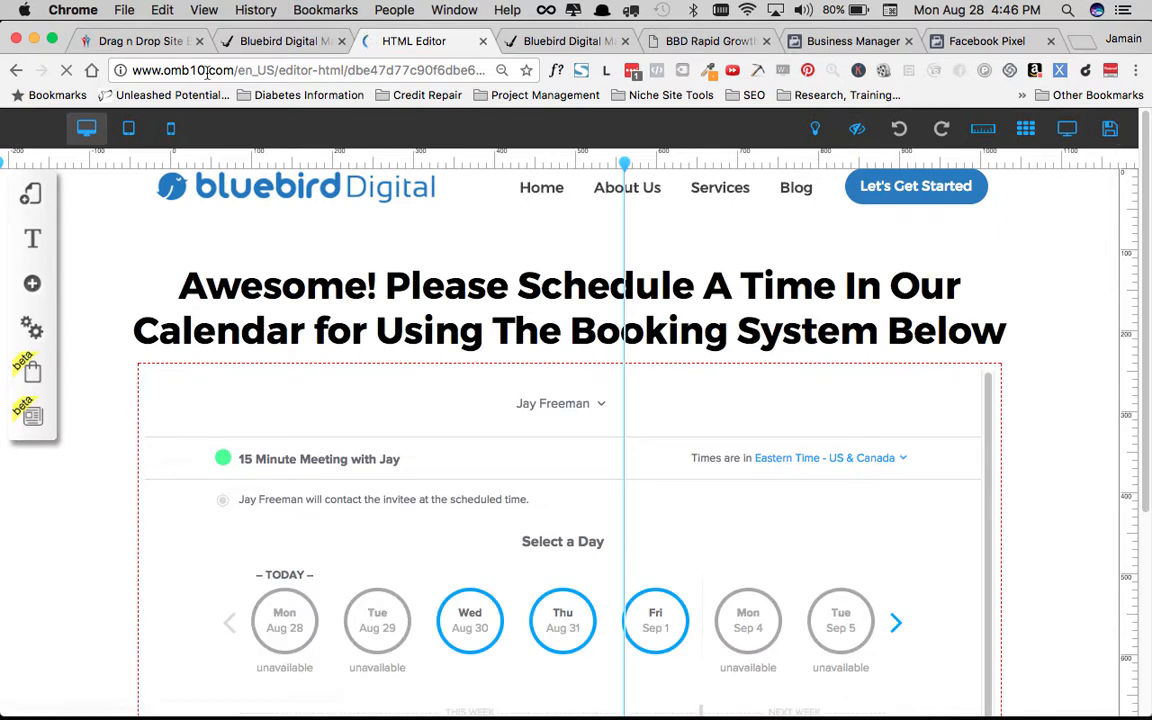
Close the two old Bluebird Digital pages and open the live bluebirddm.com site from the Builderall website list.
{"action": "left_click", "coordinate": [341, 41]}
{"action": "left_click", "coordinate": [482, 41]}
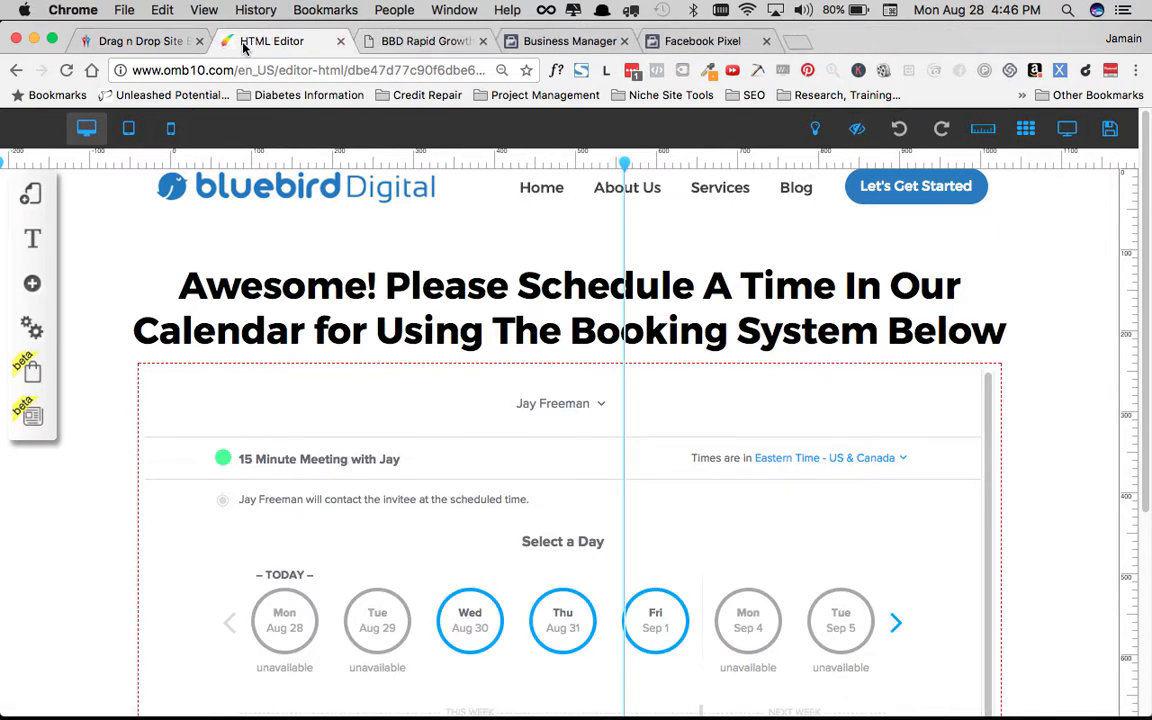
{"action": "left_click", "coordinate": [152, 41]}
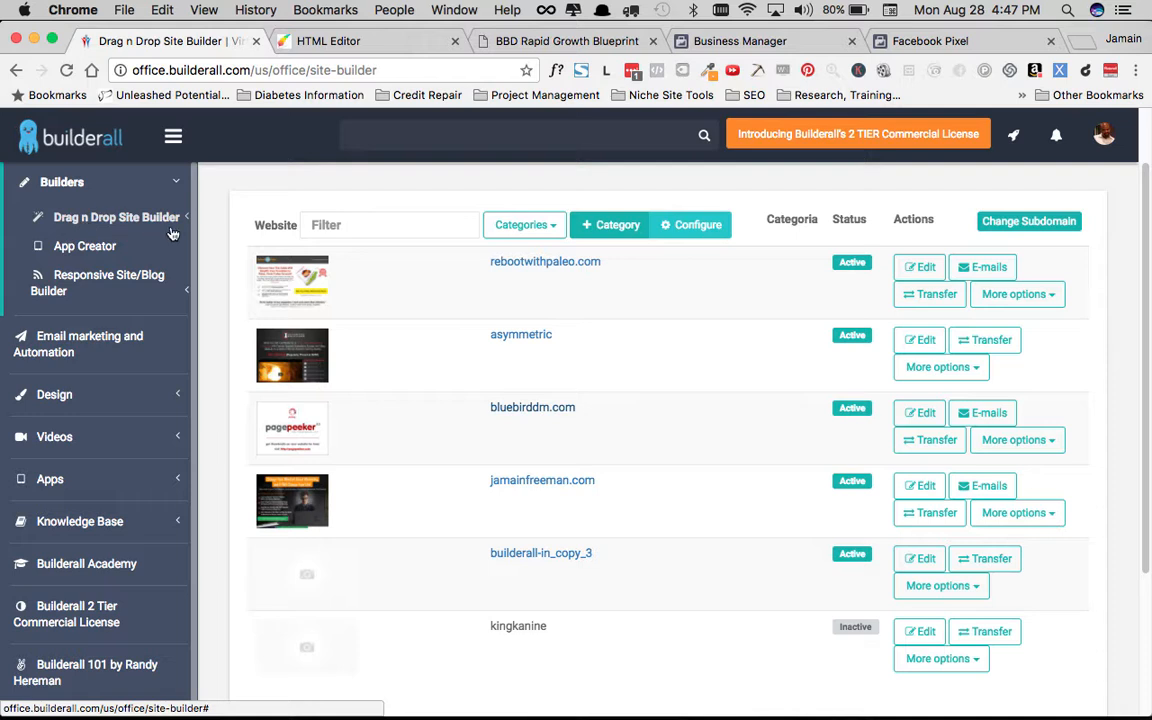
{"action": "left_click", "coordinate": [533, 409]}
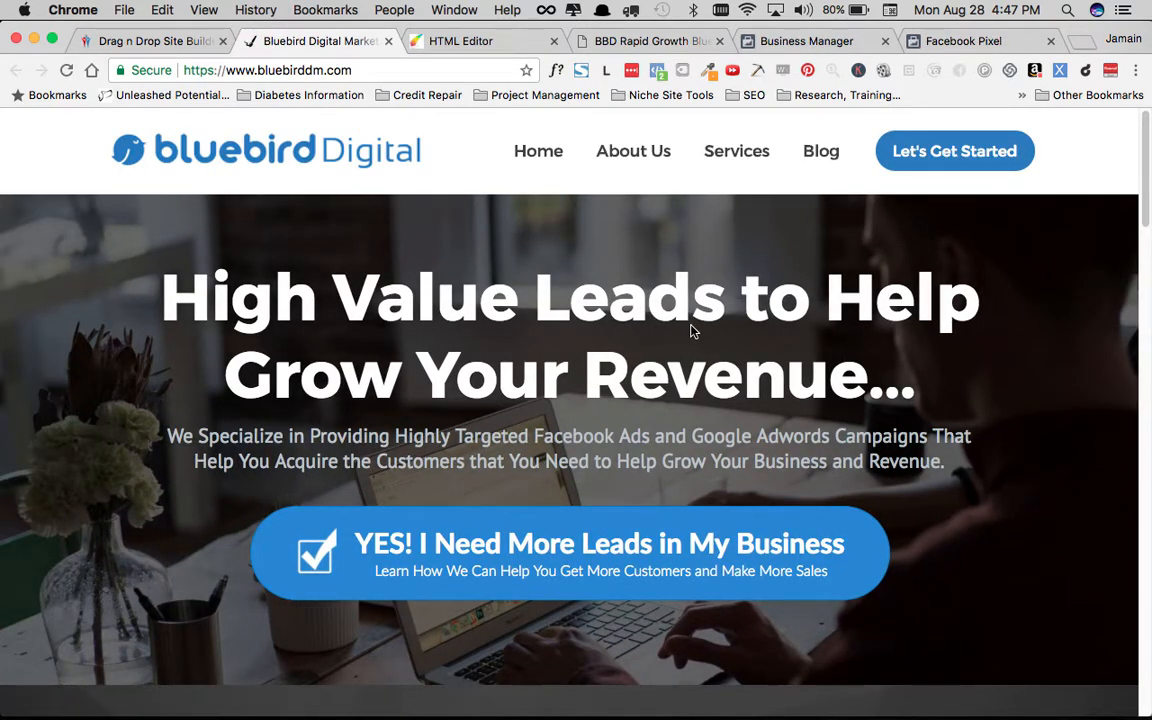
Examine the PageView and Microdata event details of the live homepage's pixel with Facebook Pixel Helper.
{"action": "left_click", "coordinate": [660, 76]}
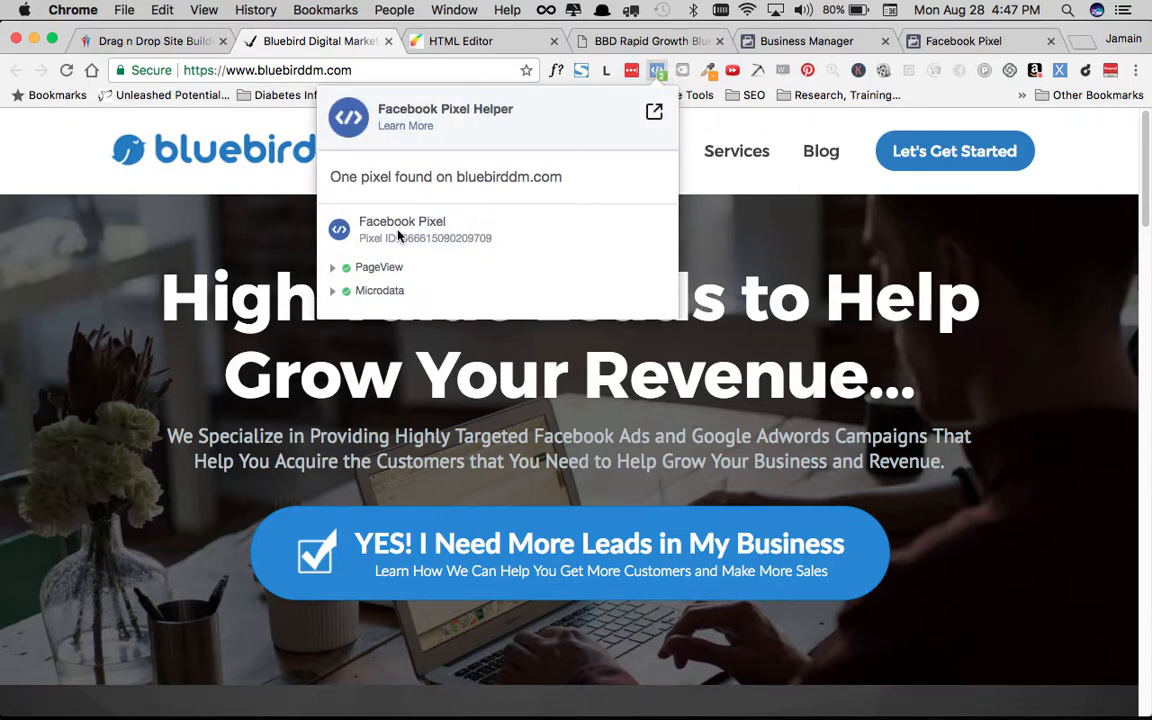
{"action": "left_click", "coordinate": [339, 271]}
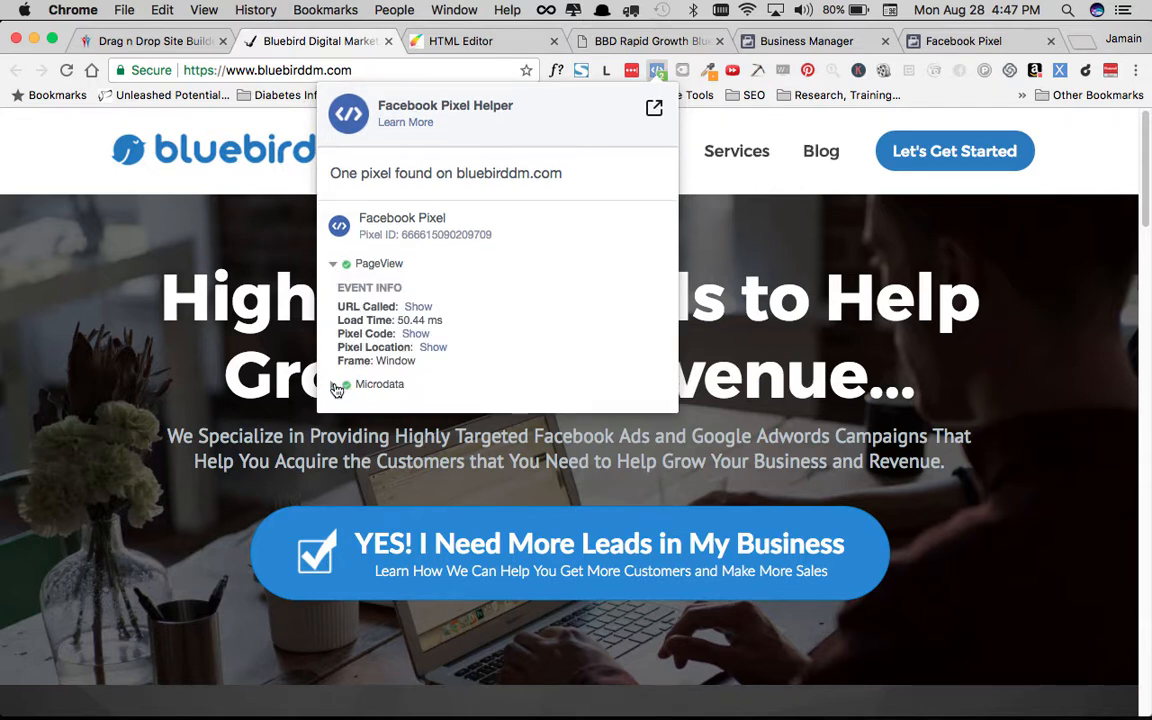
{"action": "left_click", "coordinate": [337, 386]}
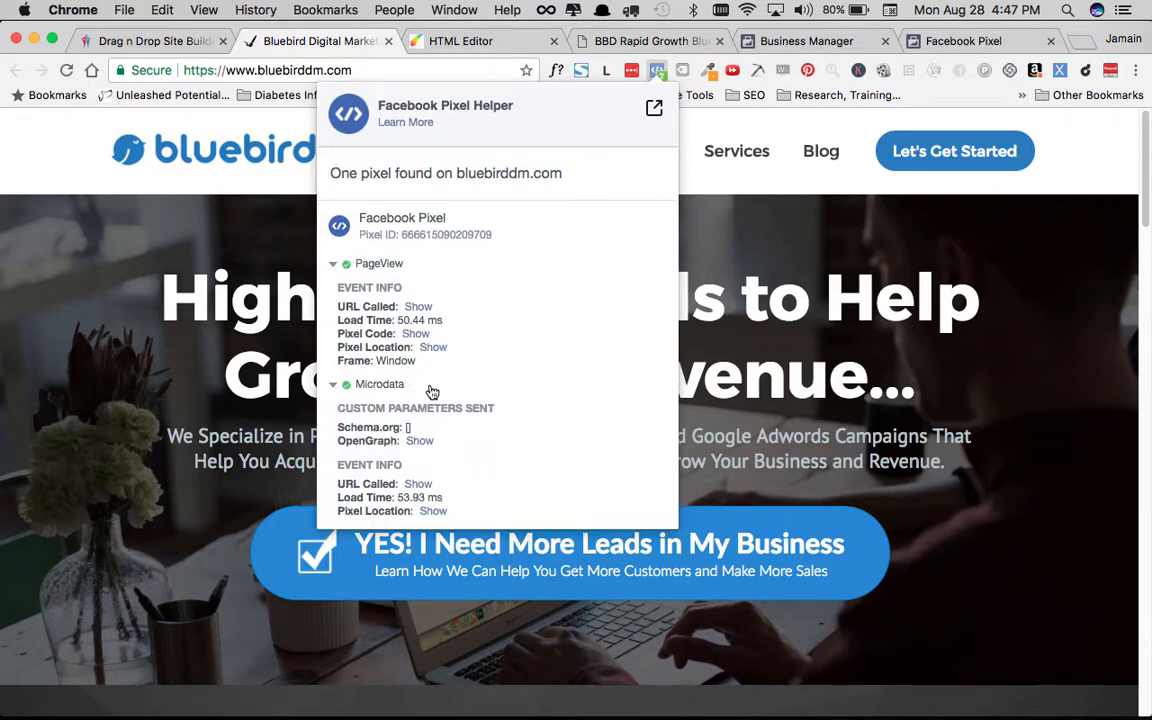
{"action": "left_click", "coordinate": [342, 386]}
{"action": "left_click", "coordinate": [335, 263]}
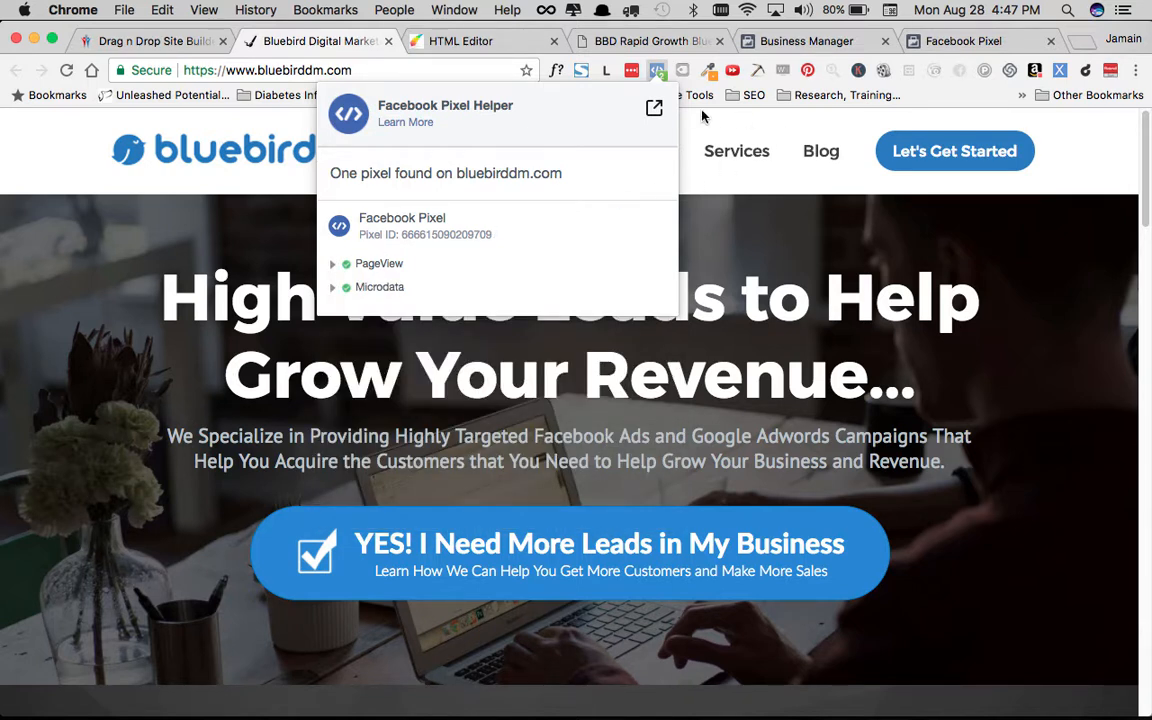
Switch to the HTML Editor, look through the Bluebird Digital Marketing layout's pages, and bring up the Home page.
{"action": "left_click", "coordinate": [459, 42]}
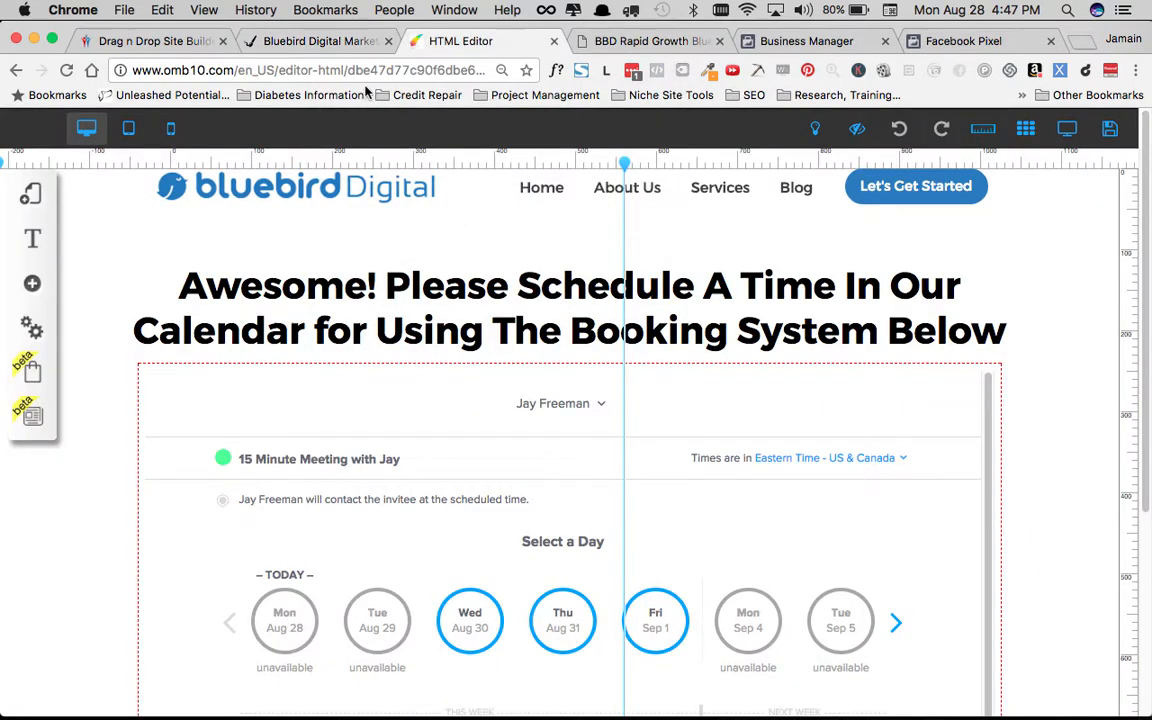
{"action": "left_click", "coordinate": [30, 193]}
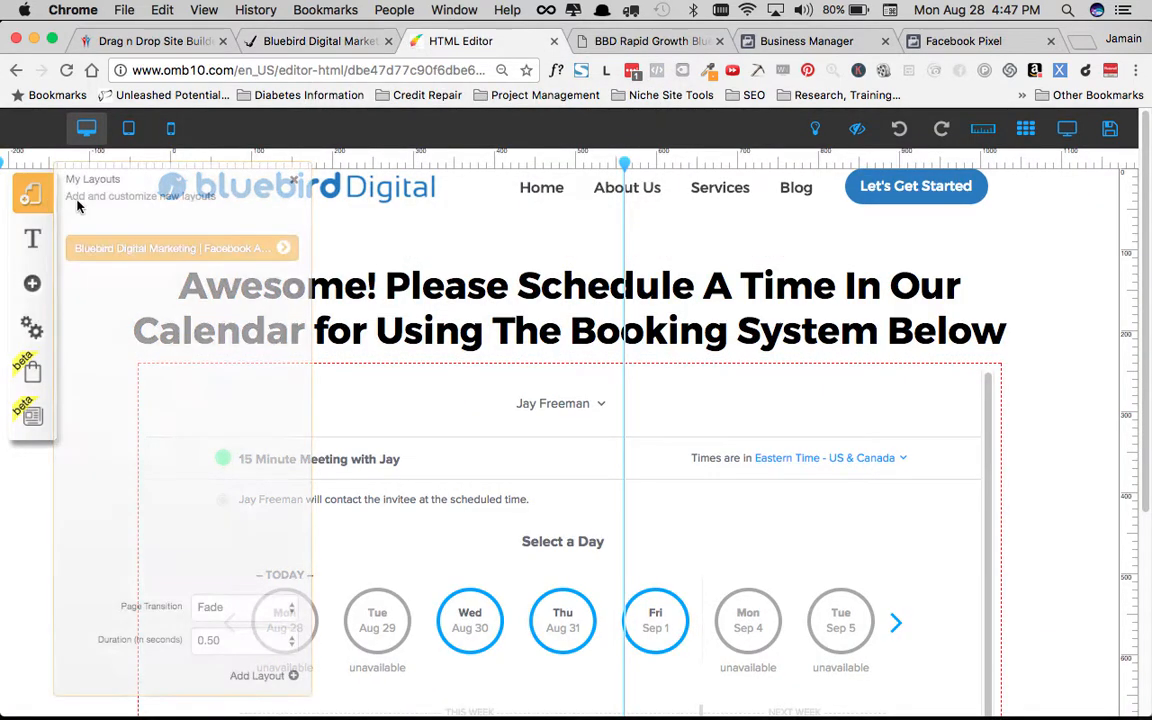
{"action": "left_click", "coordinate": [285, 250]}
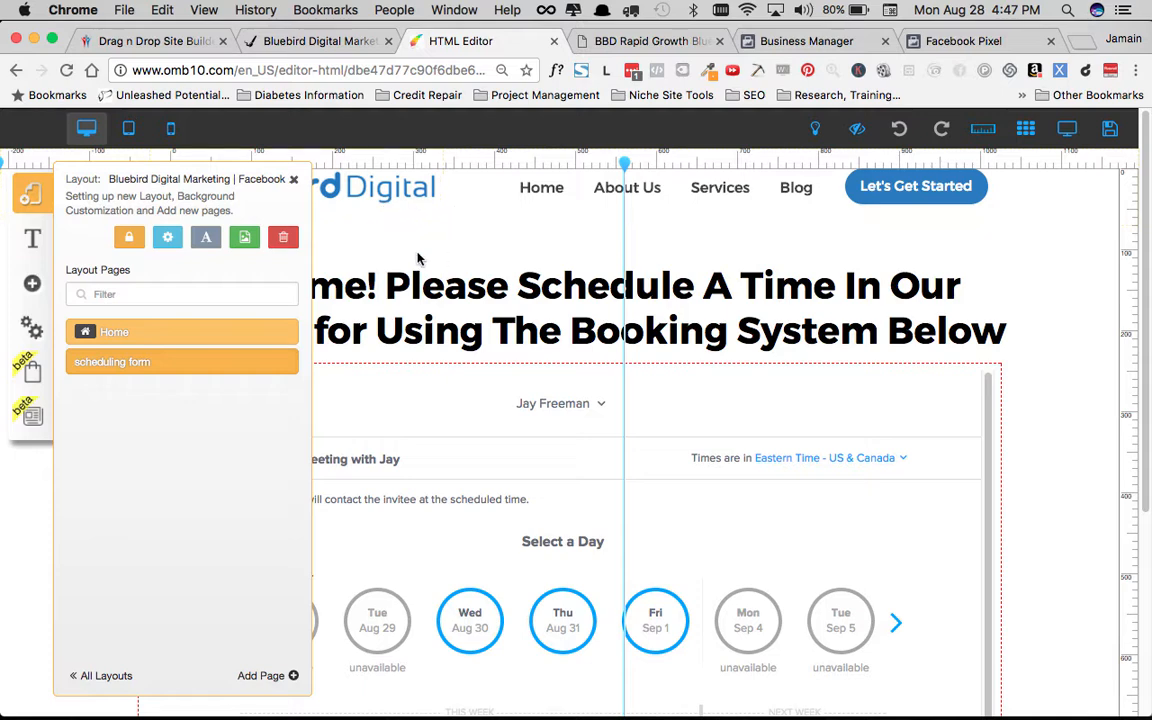
{"action": "left_click", "coordinate": [102, 676]}
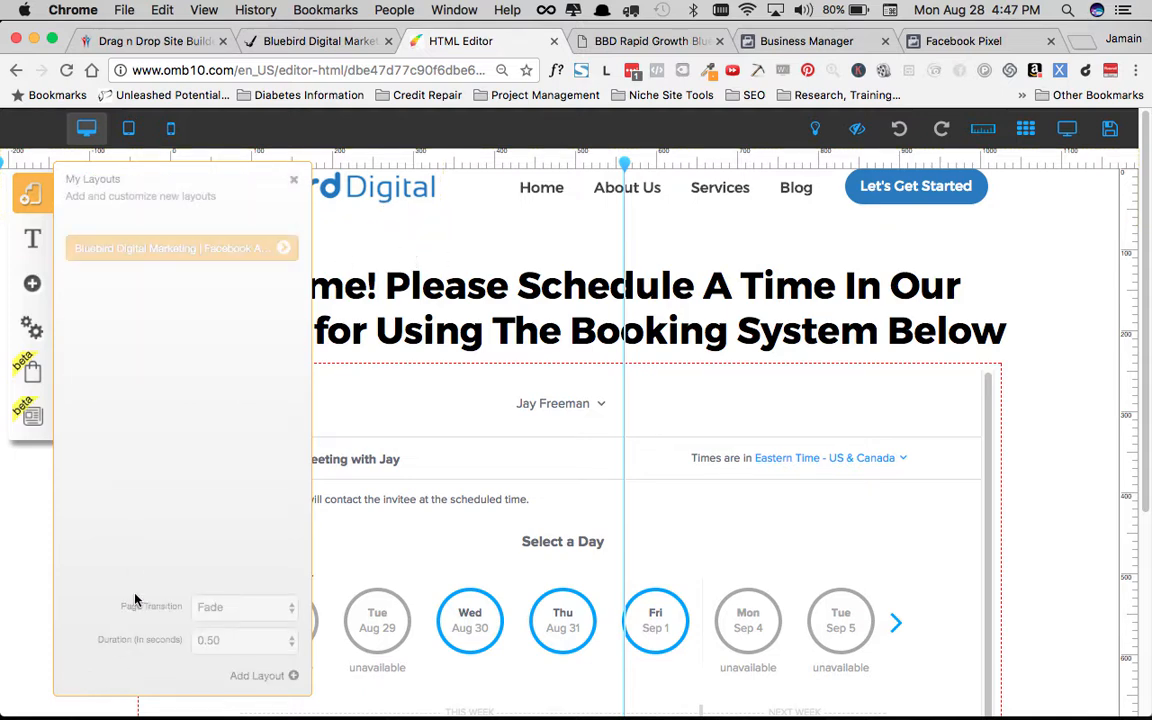
{"action": "left_click", "coordinate": [269, 251]}
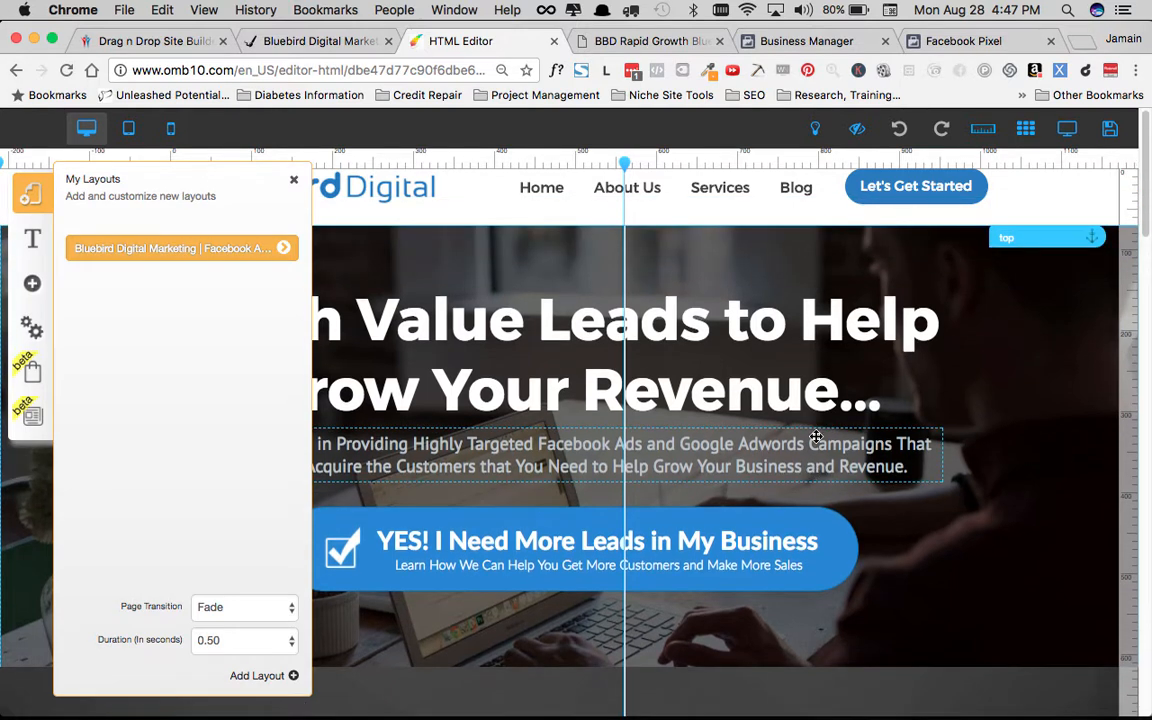
Preview the Consultation Optin pop-up from the site's pop-up list, and close the preview.
{"action": "left_click", "coordinate": [30, 288]}
{"action": "left_click", "coordinate": [208, 255]}
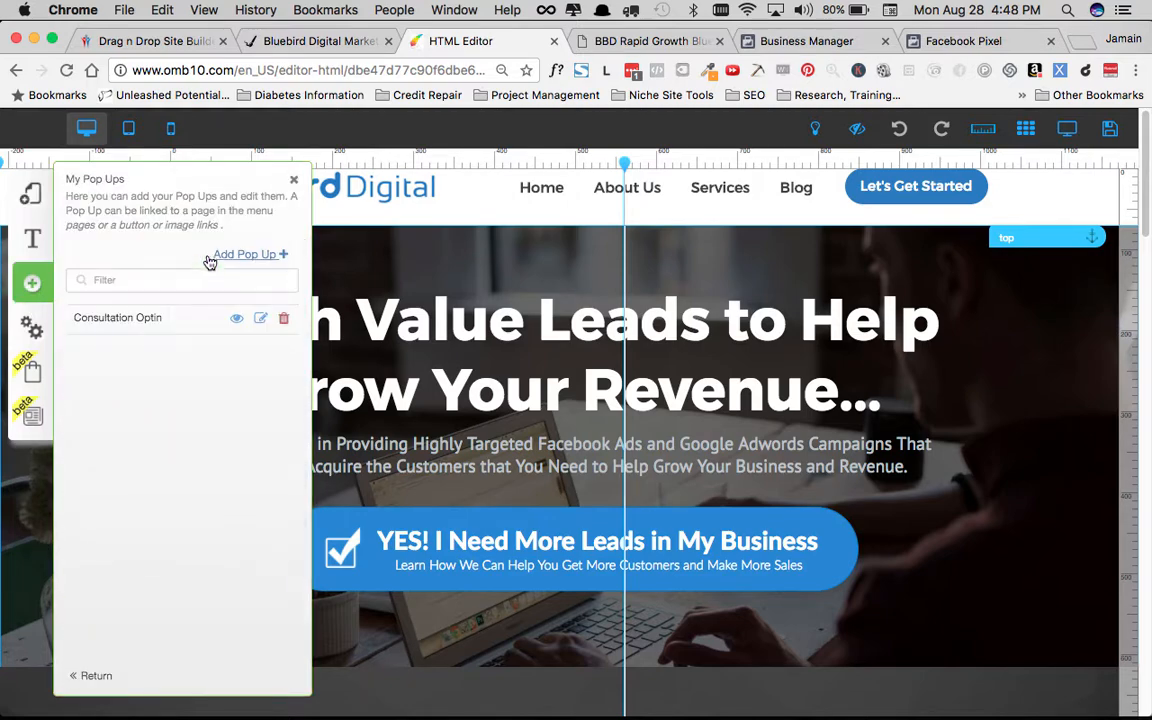
{"action": "left_click", "coordinate": [236, 318]}
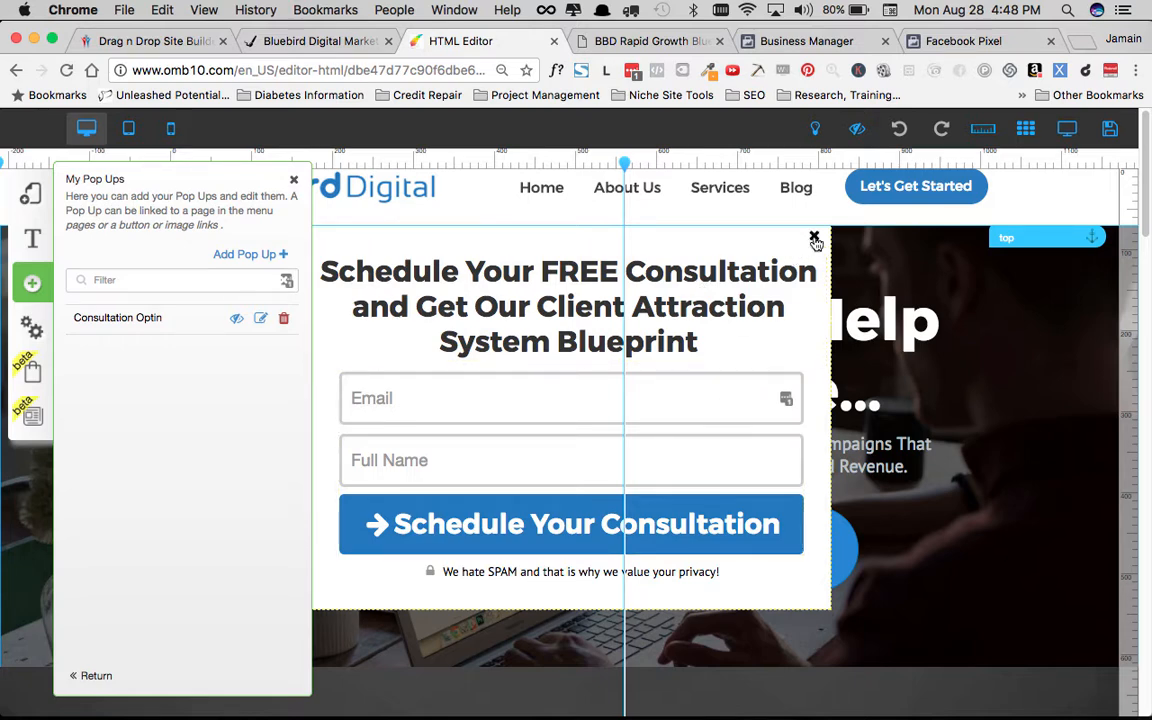
{"action": "left_click", "coordinate": [814, 239]}
Open the scheduling form page's Settings and SEO, down to the Page Head Scripts field.
{"action": "left_click", "coordinate": [32, 193]}
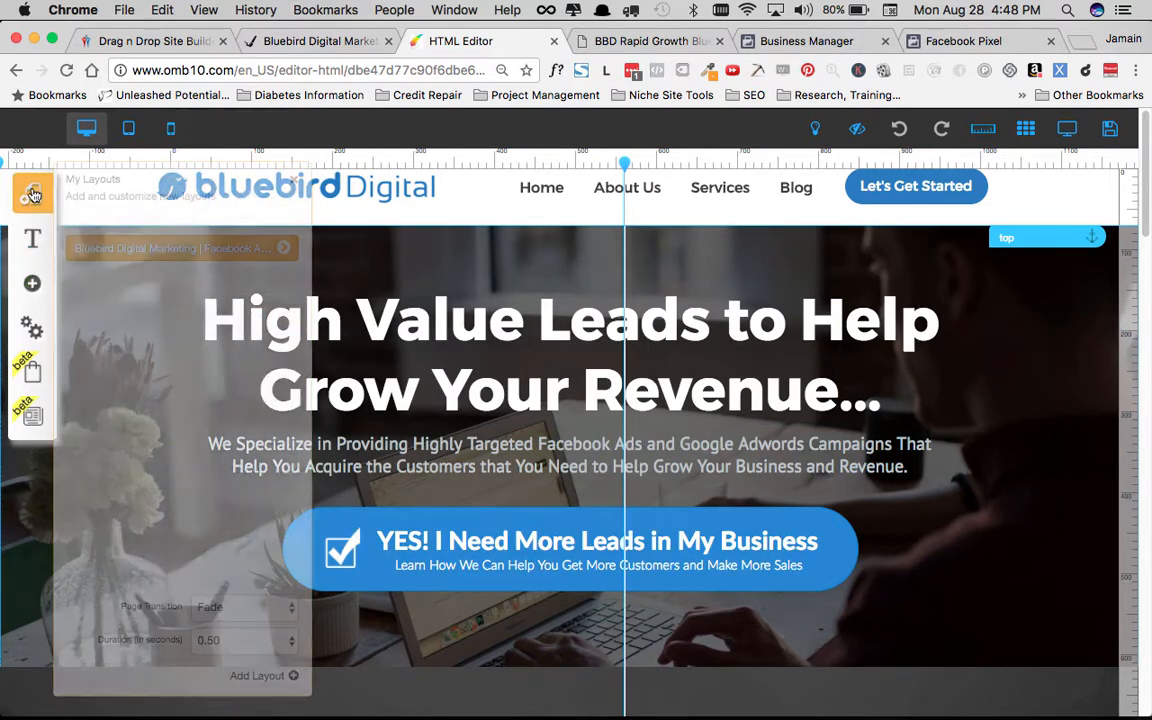
{"action": "left_click", "coordinate": [284, 247]}
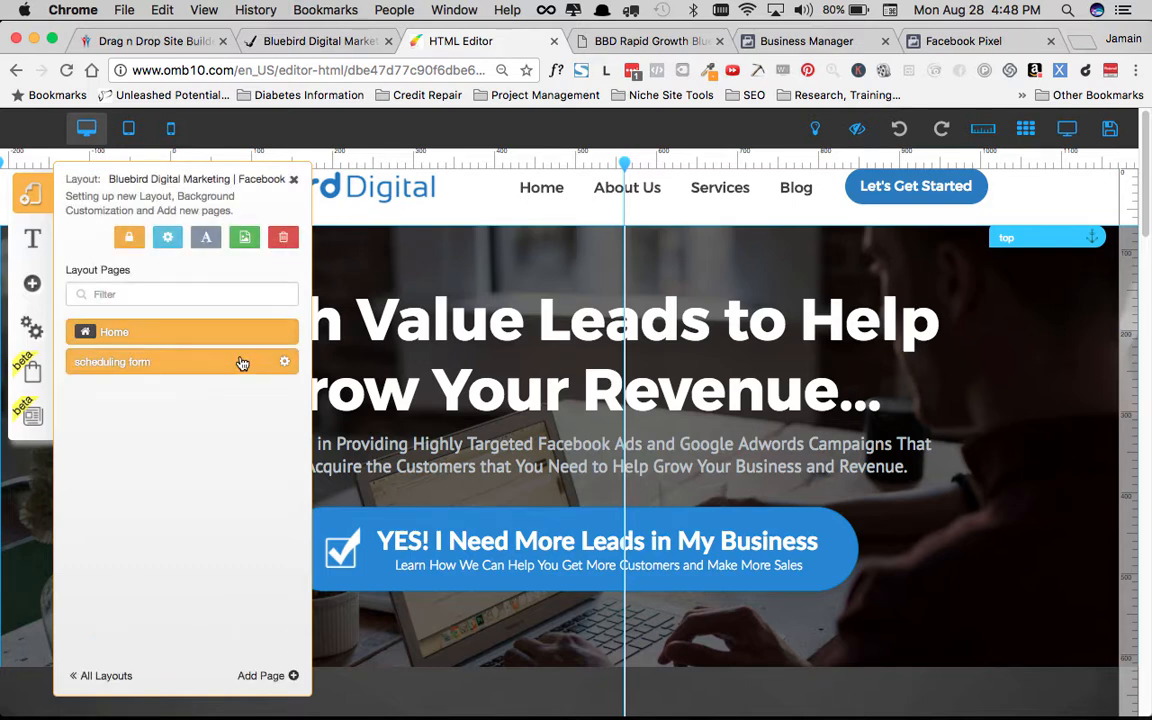
{"action": "left_click", "coordinate": [284, 362]}
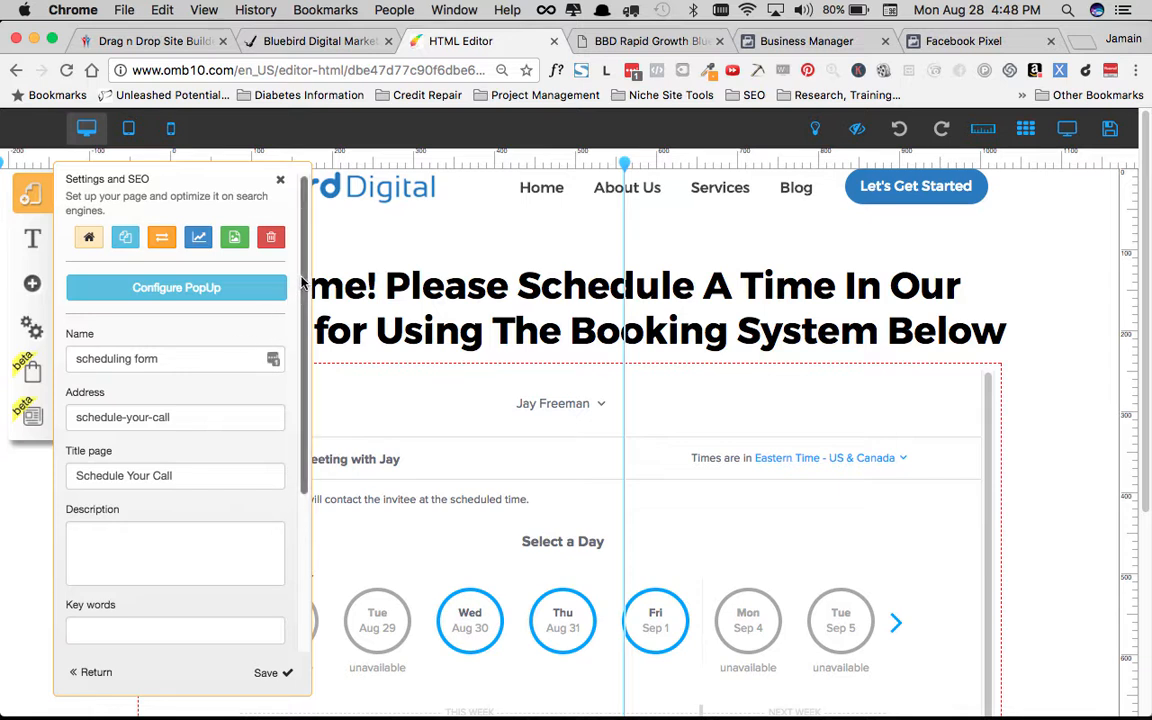
{"action": "left_click_drag", "start_coordinate": [303, 283], "coordinate": [285, 480]}
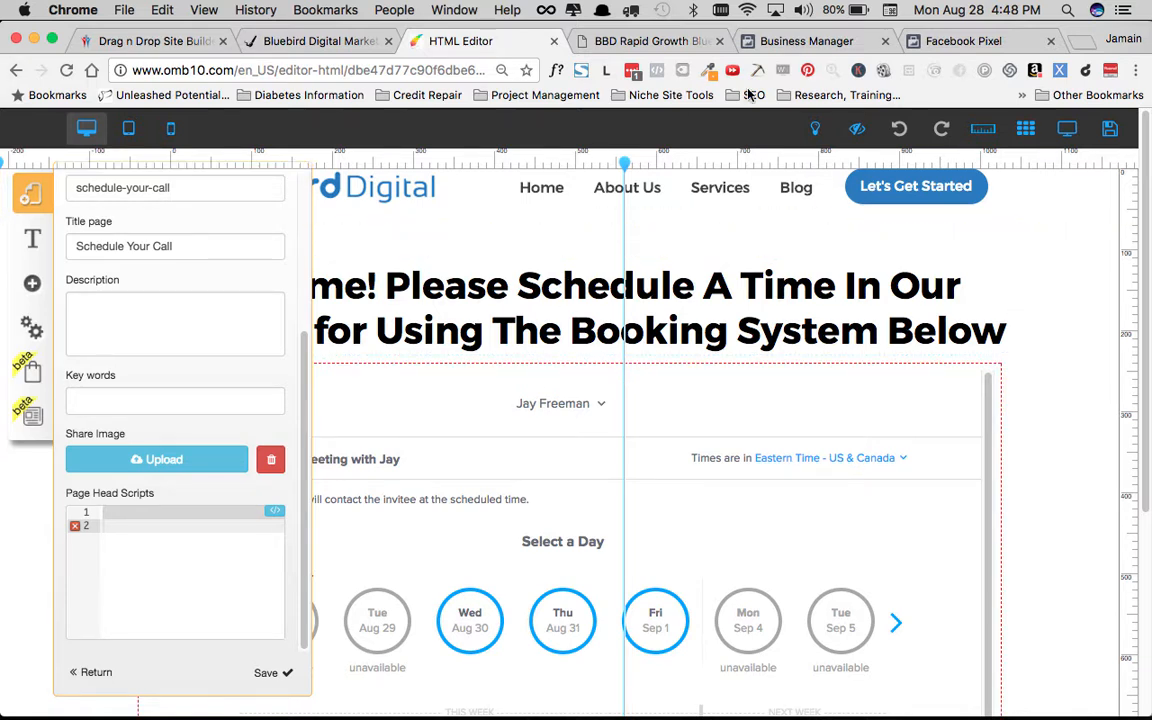
Switch to the Facebook Pixel page and continue the pixel installation to the list of events to track.
{"action": "left_click", "coordinate": [962, 43]}
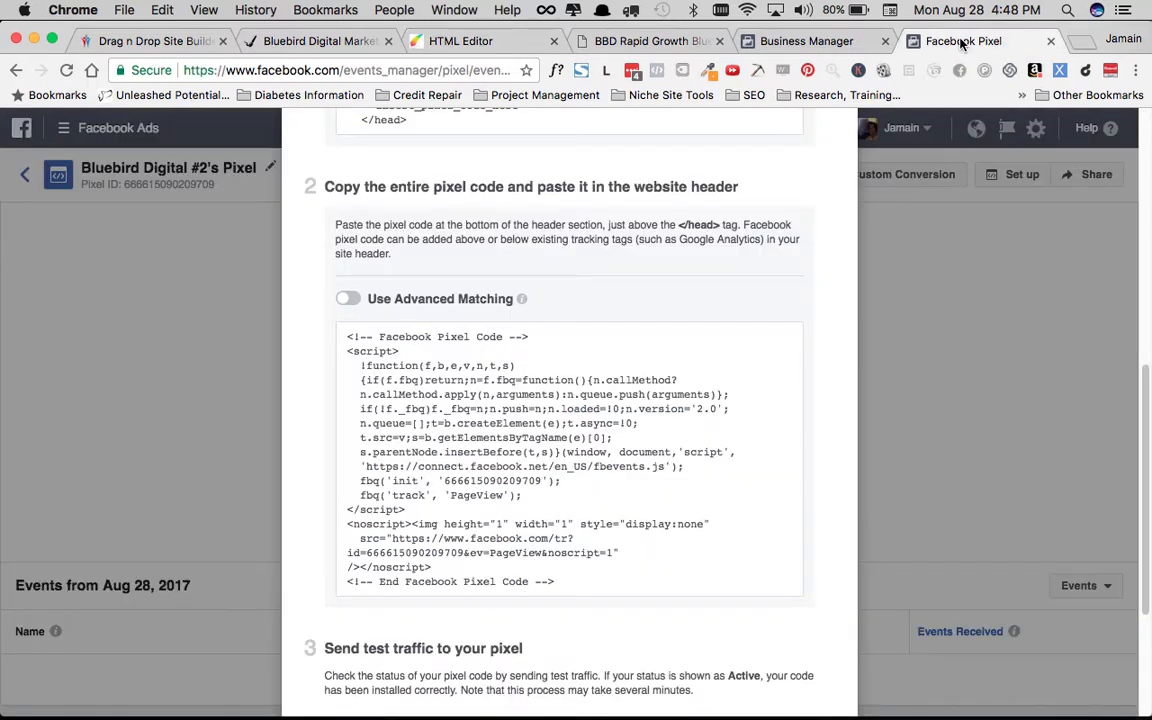
{"action": "scroll", "coordinate": [525, 580], "scroll_direction": "down", "scroll_amount": 5}
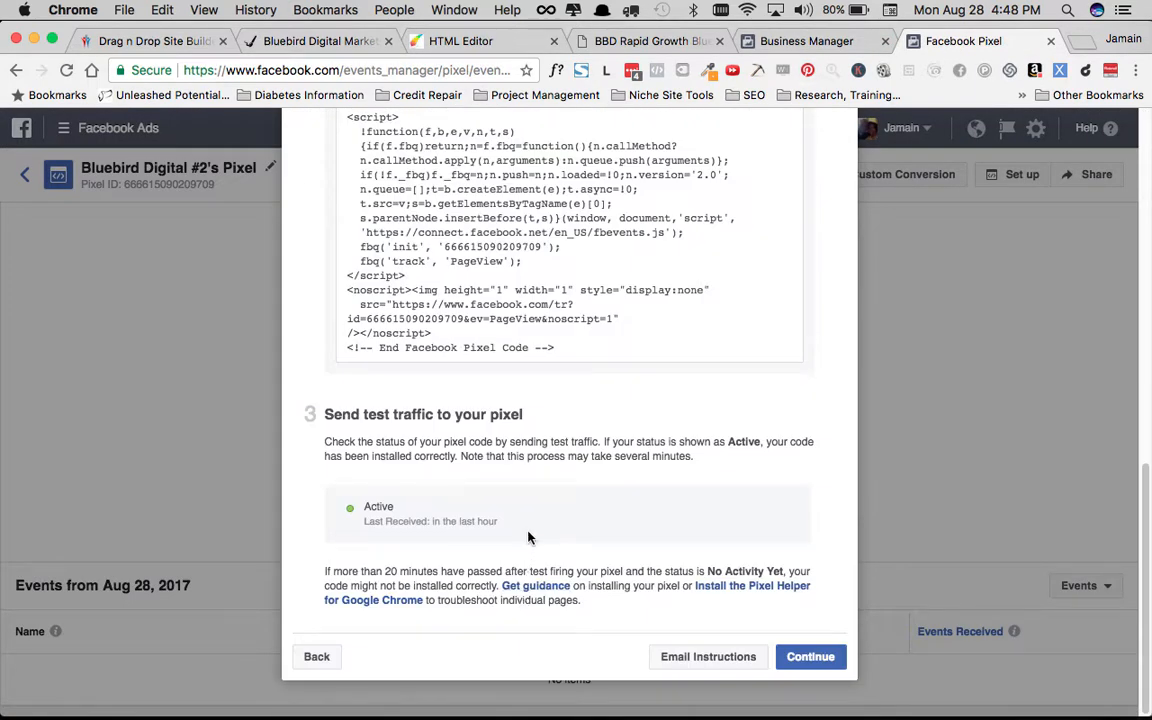
{"action": "left_click", "coordinate": [815, 657]}
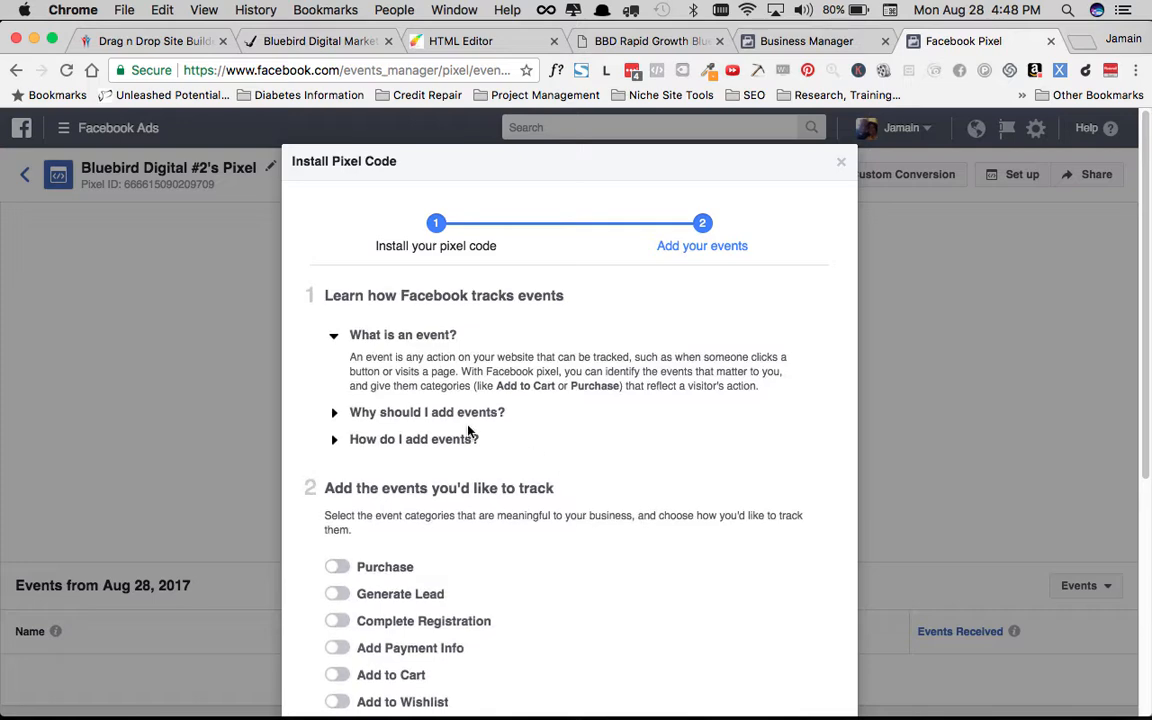
{"action": "scroll", "coordinate": [540, 437], "scroll_direction": "down", "scroll_amount": 3}
{"action": "scroll", "coordinate": [457, 304], "scroll_direction": "down", "scroll_amount": 1}
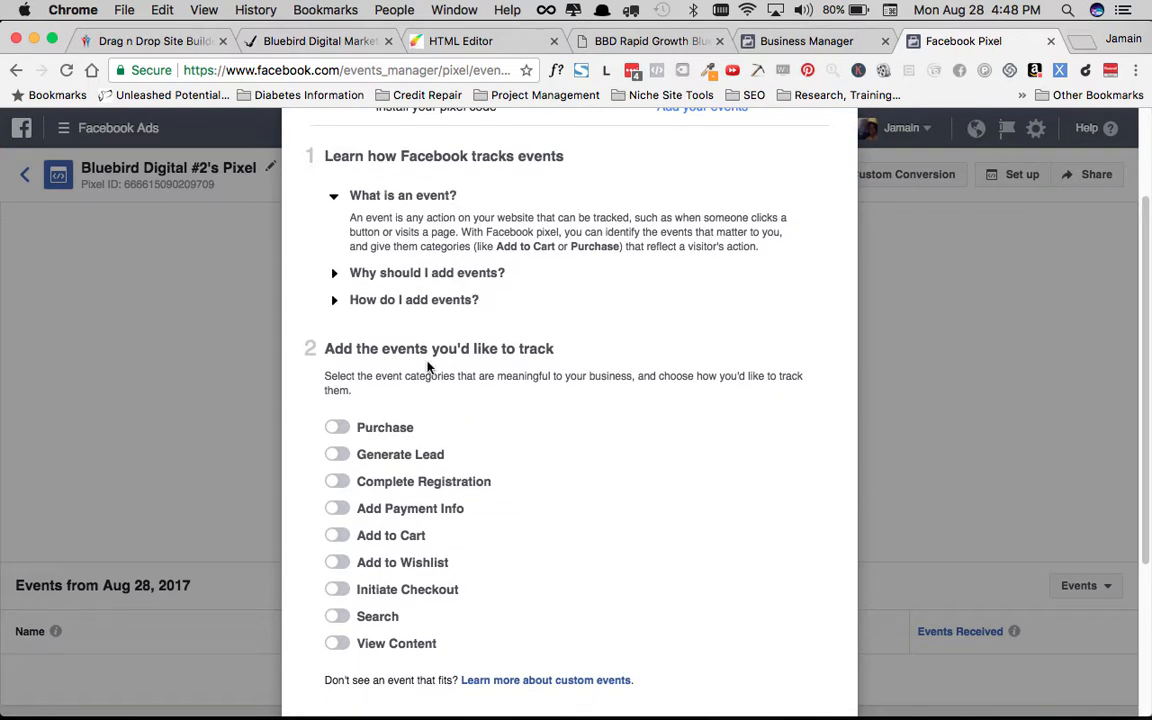
{"action": "scroll", "coordinate": [428, 367], "scroll_direction": "down", "scroll_amount": 5}
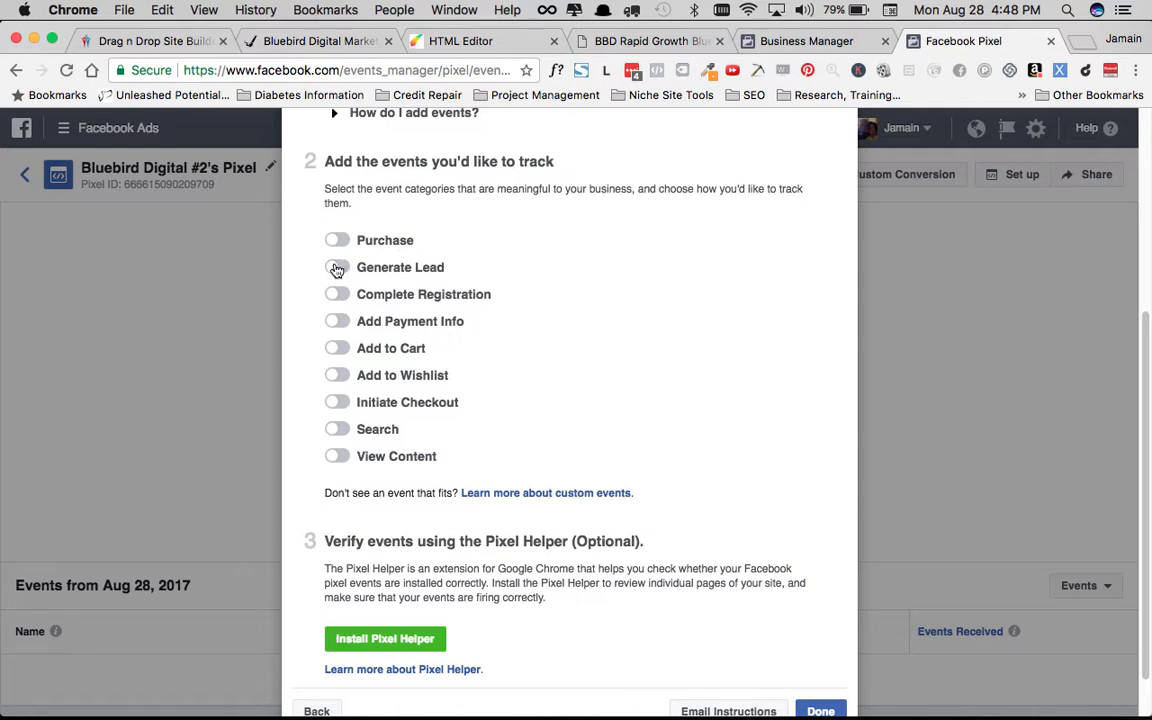
Enable the Complete Registration event and copy its page-load event code, leaving Generate Lead off.
{"action": "left_click", "coordinate": [337, 268]}
{"action": "left_click", "coordinate": [336, 267]}
{"action": "left_click", "coordinate": [336, 296]}
{"action": "left_click", "coordinate": [336, 296]}
{"action": "left_click", "coordinate": [336, 296]}
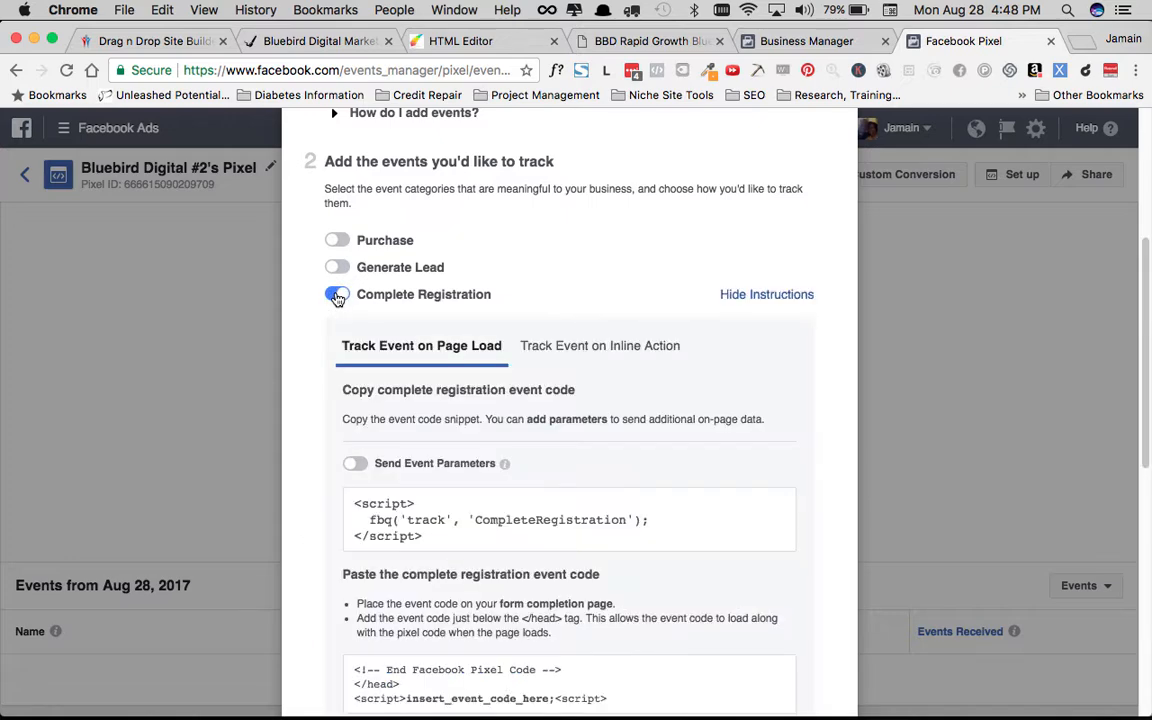
{"action": "scroll", "coordinate": [487, 527], "scroll_direction": "down", "scroll_amount": 3}
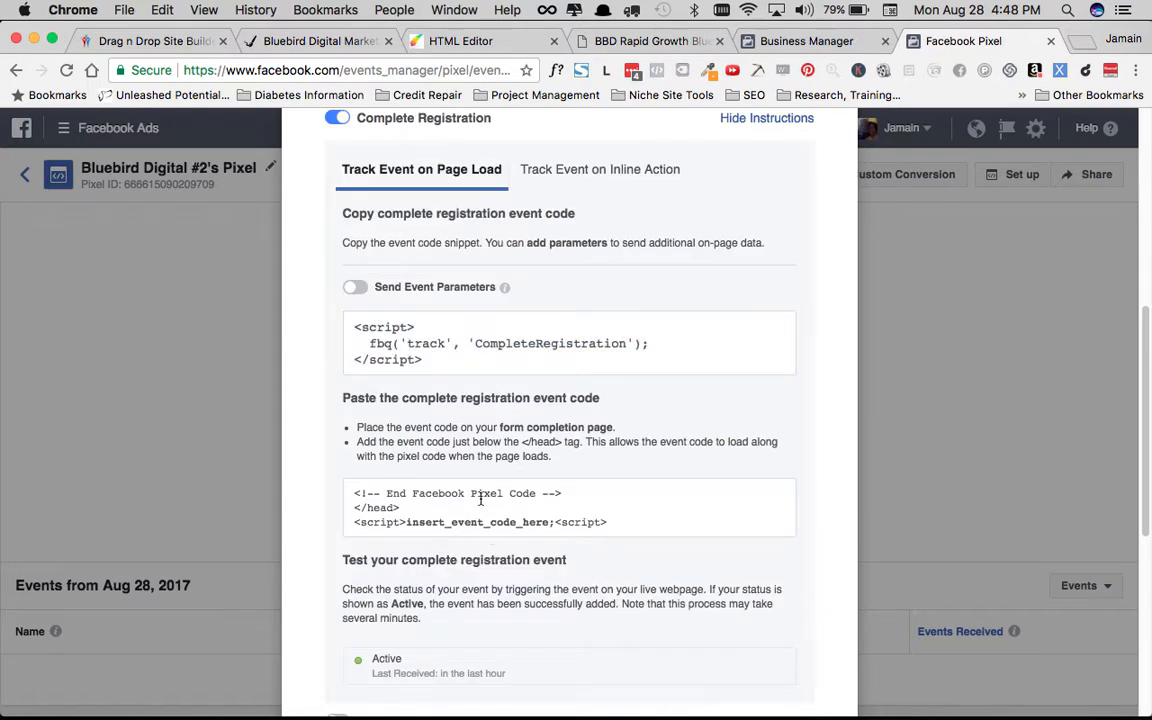
{"action": "left_click", "coordinate": [566, 355]}
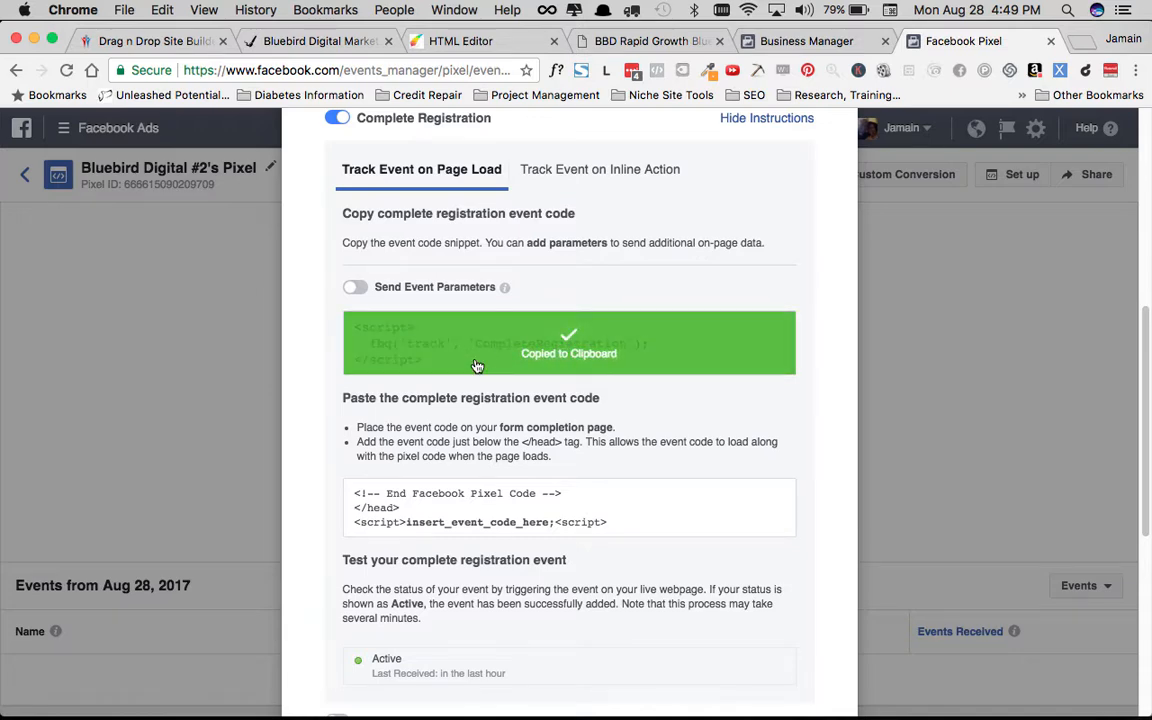
{"action": "scroll", "coordinate": [477, 366], "scroll_direction": "up", "scroll_amount": 1}
Paste the CompleteRegistration event script into the scheduling form page's Page Head Scripts in the HTML Editor, and save the page settings.
{"action": "left_click", "coordinate": [418, 44]}
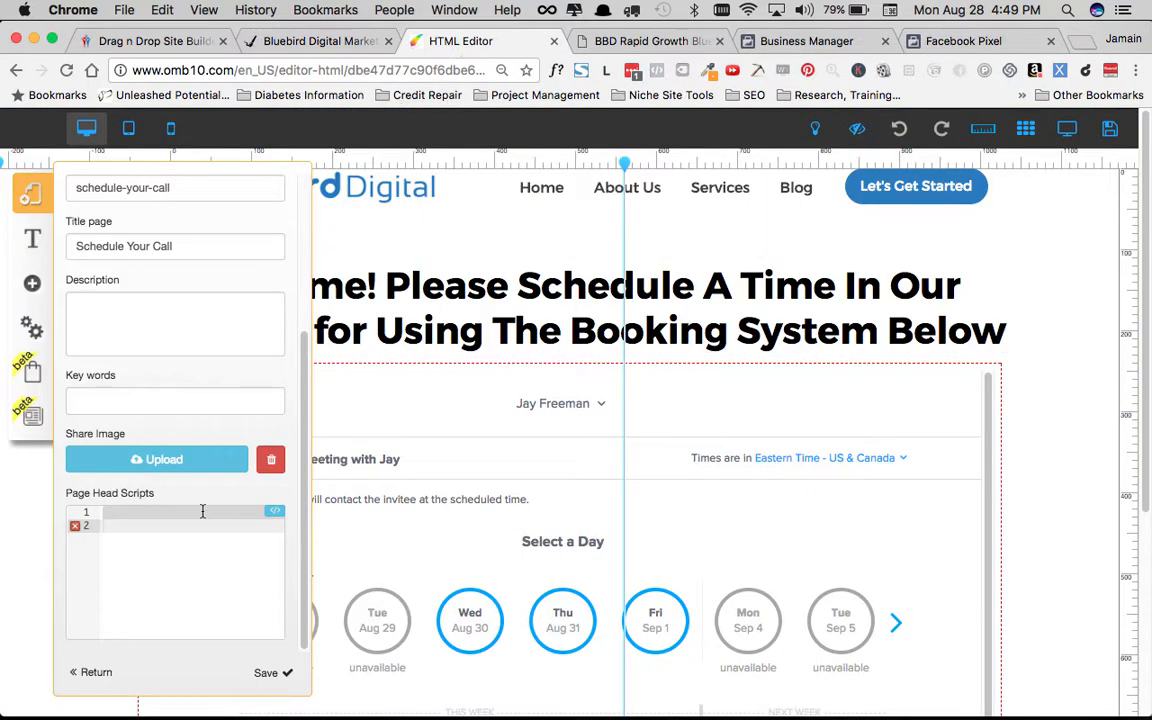
{"action": "left_click", "coordinate": [171, 524]}
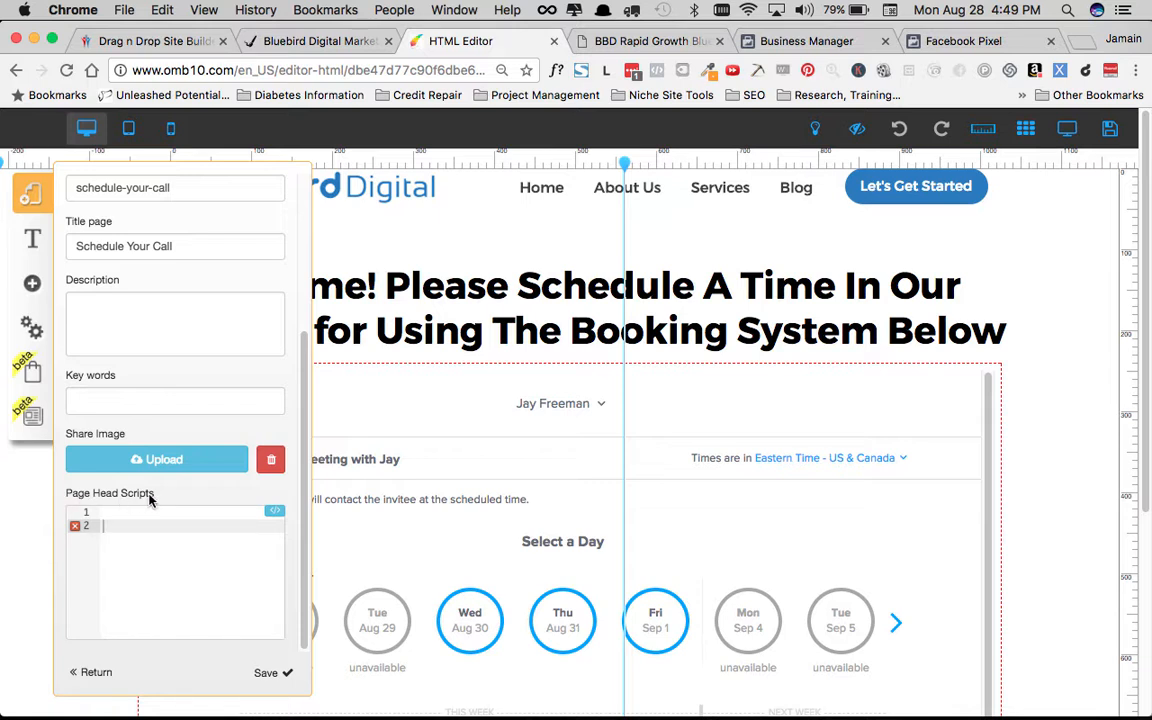
{"action": "key", "text": "cmd+v"}
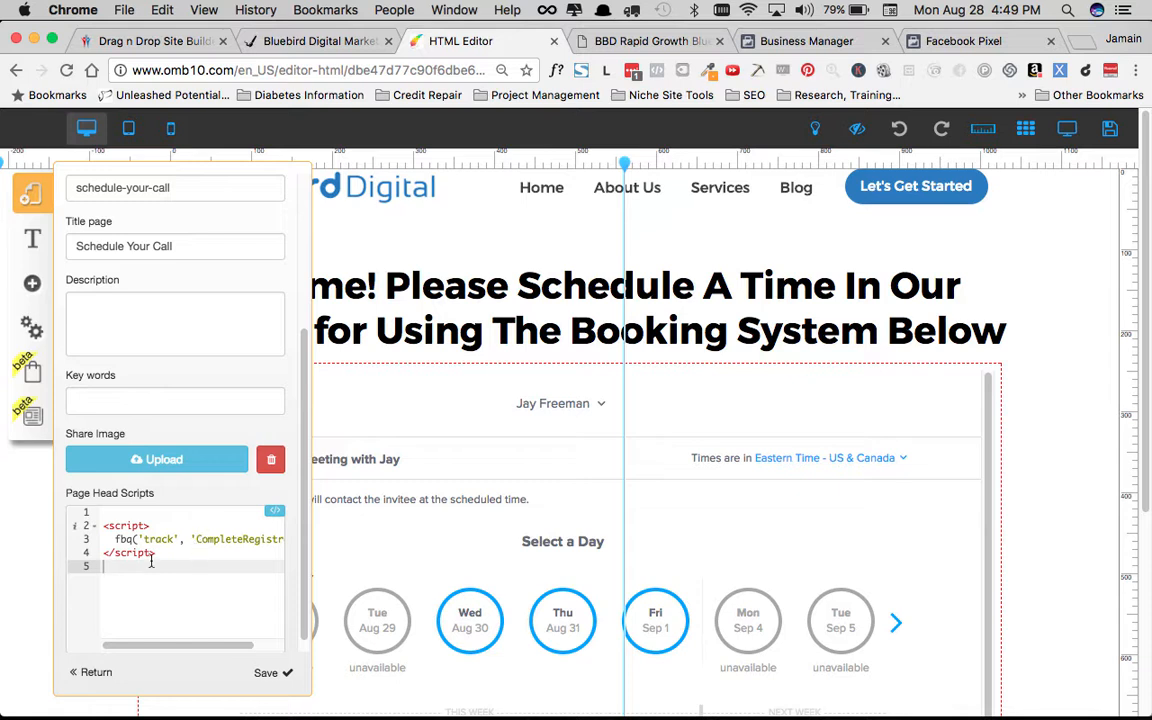
{"action": "left_click_drag", "start_coordinate": [195, 642], "coordinate": [141, 638]}
{"action": "left_click", "coordinate": [266, 672]}
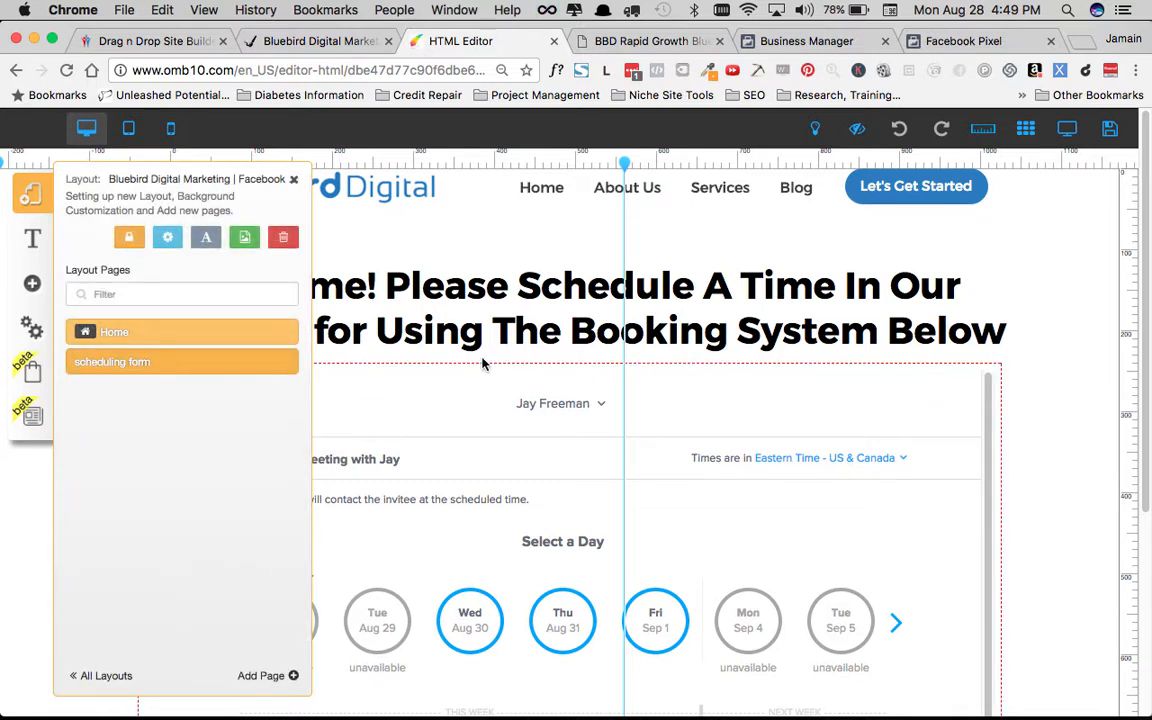
Save the site style and site settings changes, and close the layout pages panel.
{"action": "left_click", "coordinate": [1110, 129]}
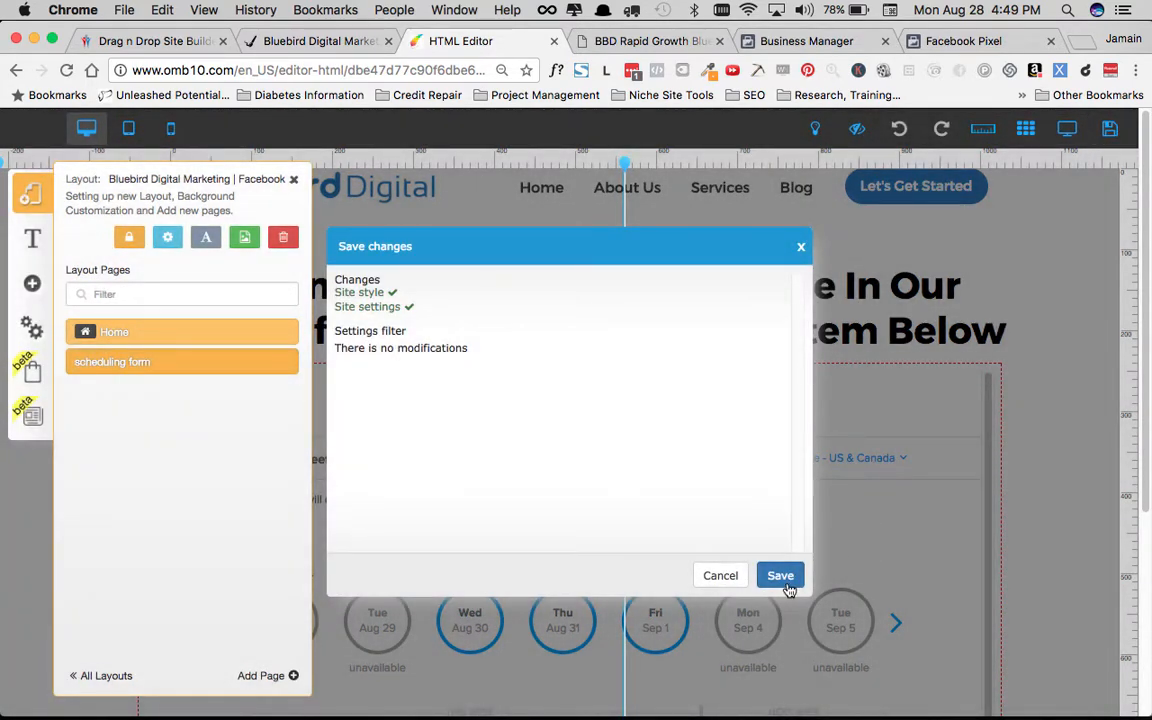
{"action": "left_click", "coordinate": [782, 576]}
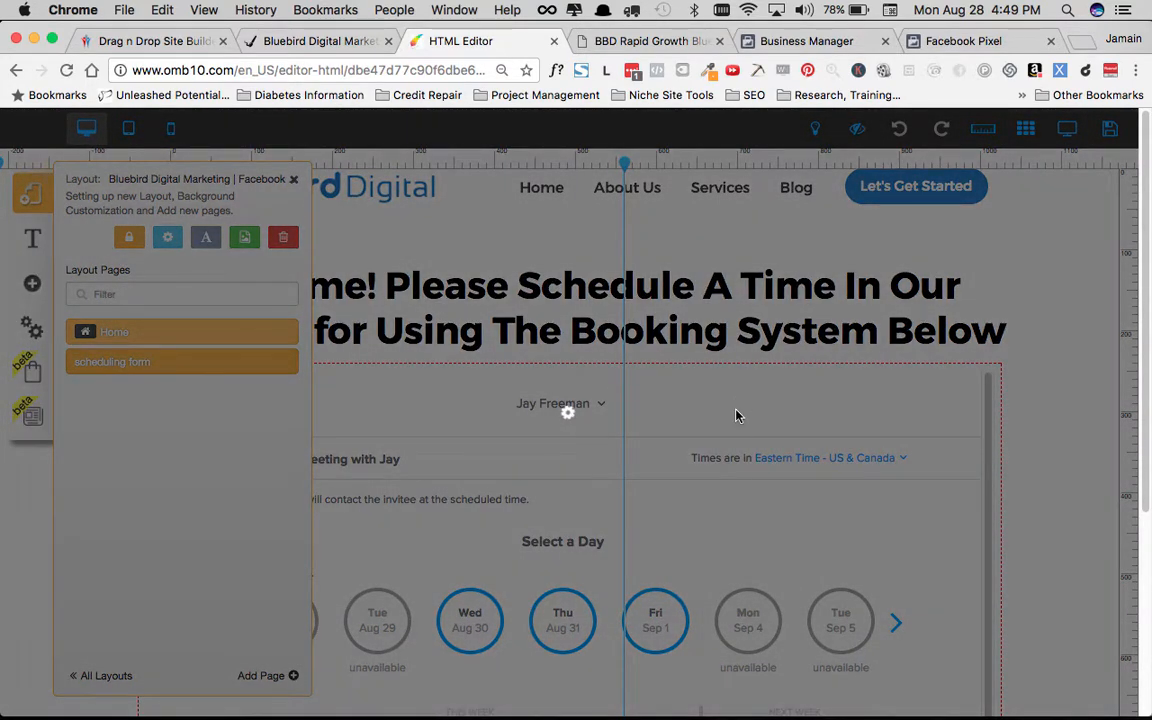
{"action": "left_click", "coordinate": [674, 381]}
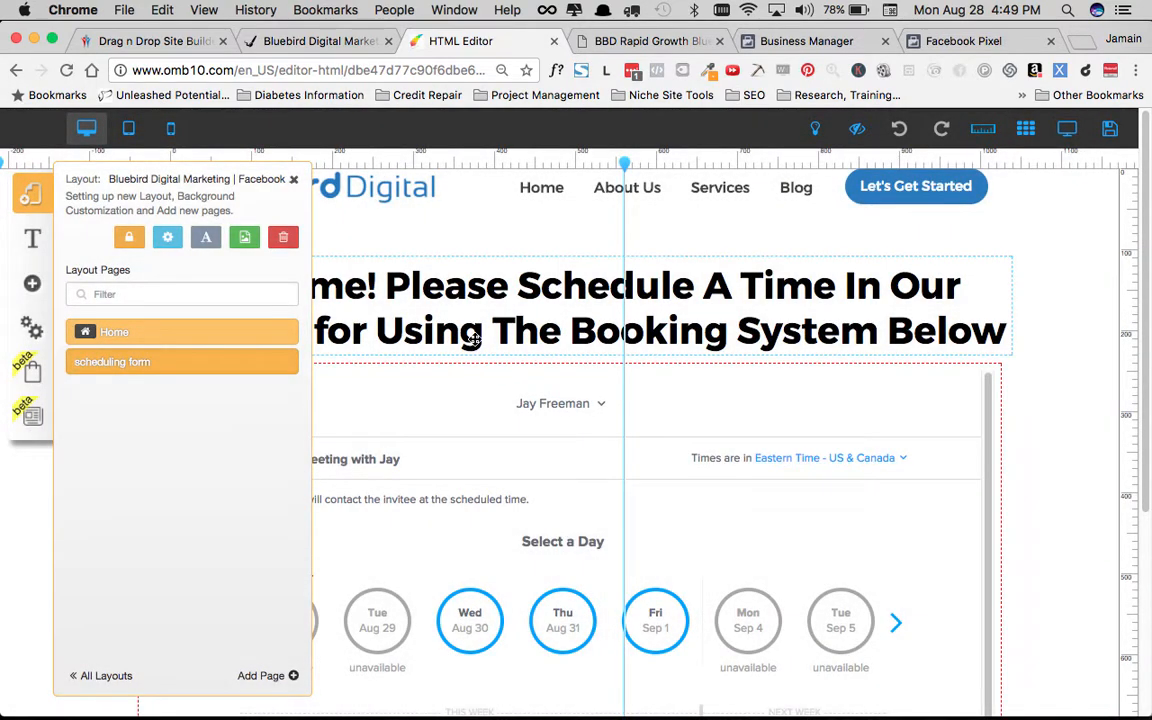
{"action": "left_click", "coordinate": [1082, 264]}
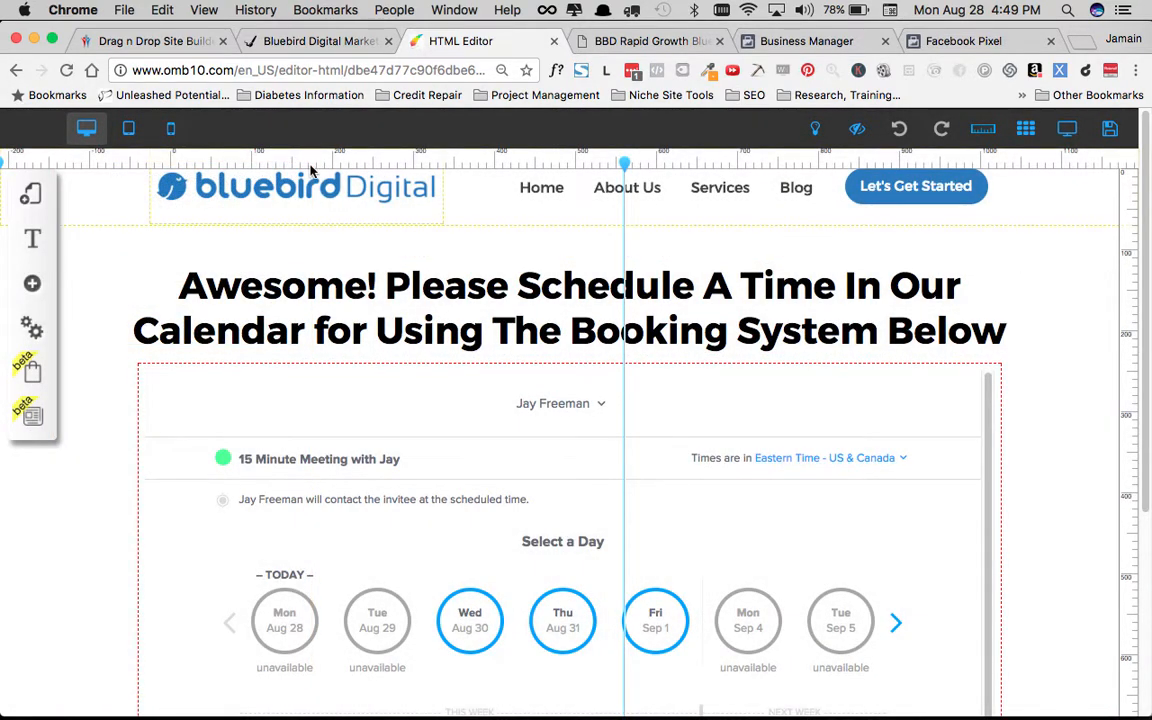
{"action": "left_click", "coordinate": [272, 43]}
{"action": "left_click", "coordinate": [371, 70]}
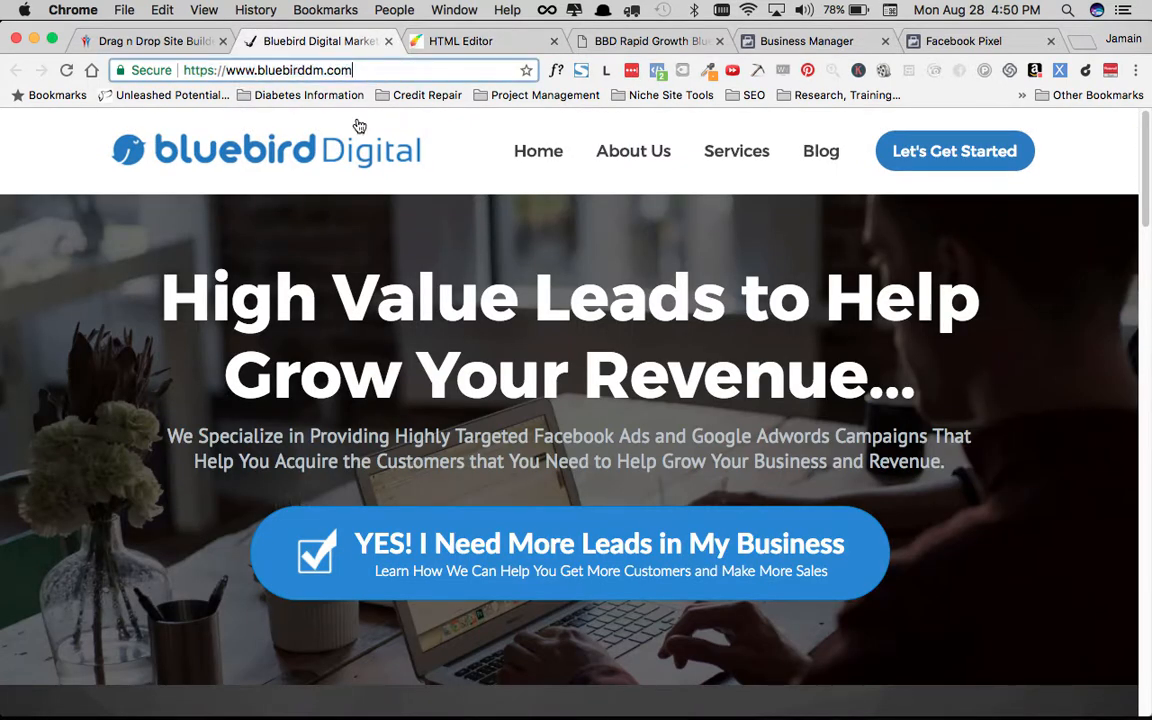
{"action": "type", "text": "/"}
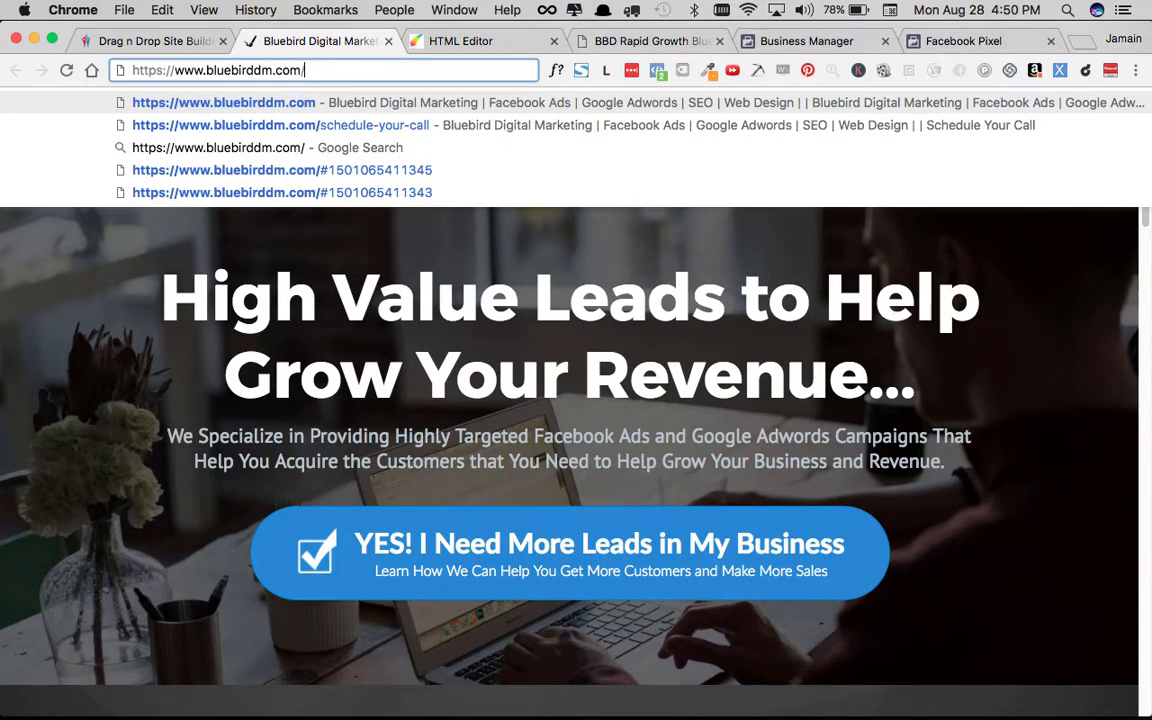
{"action": "type", "text": "sche"}
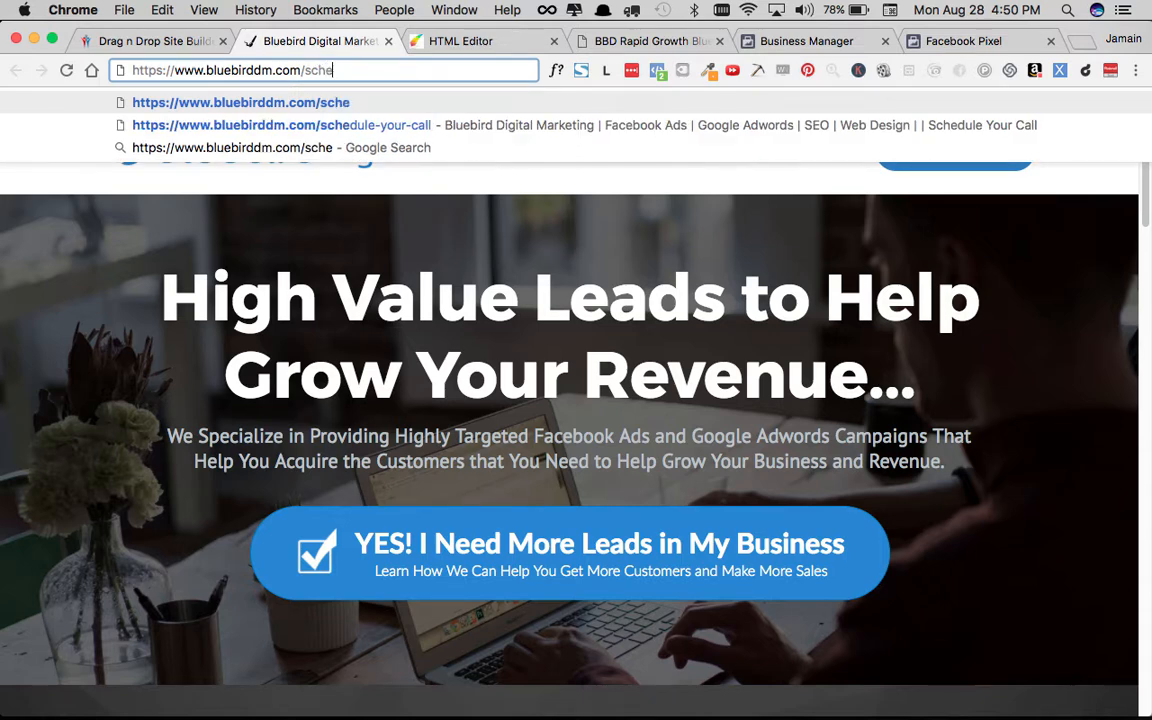
{"action": "type", "text": "dule-y"}
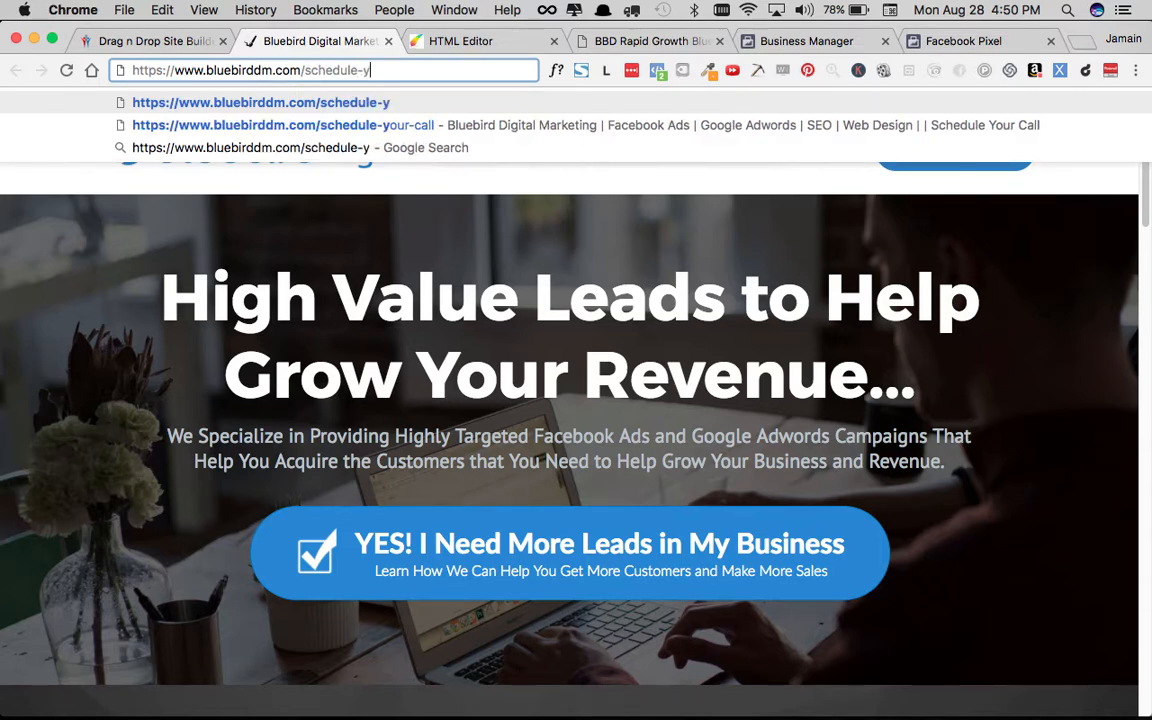
{"action": "type", "text": "our-call"}
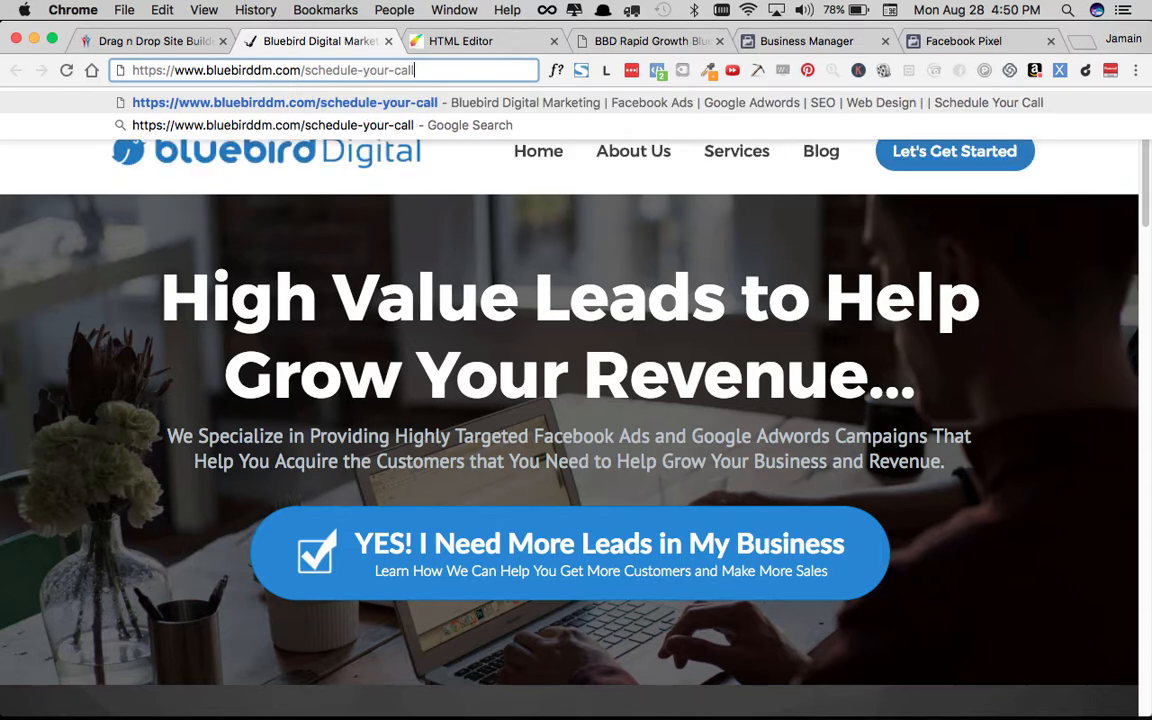
{"action": "key", "text": "Return"}
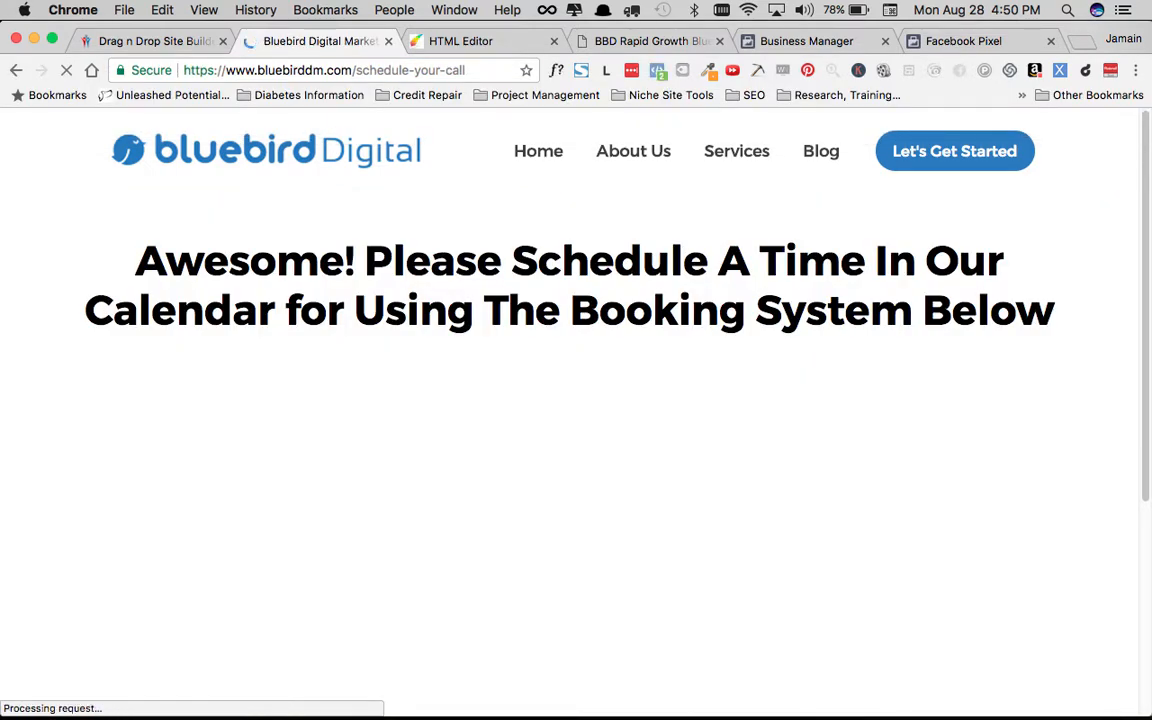
{"action": "left_click", "coordinate": [658, 72]}
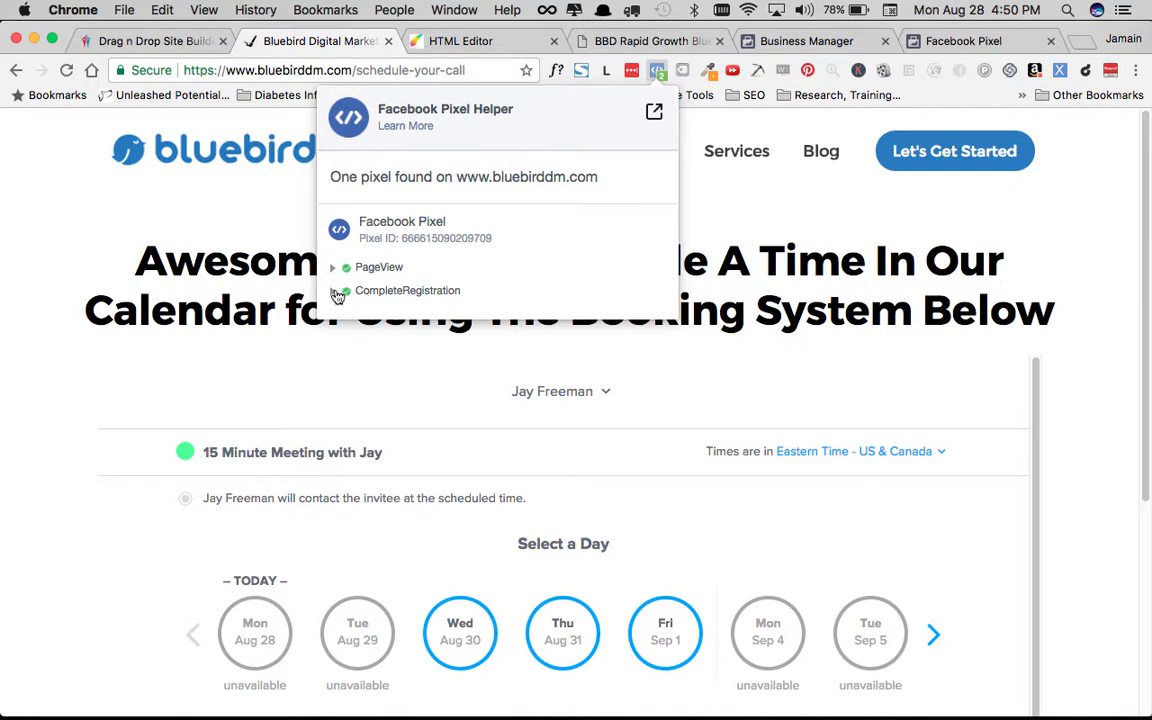
{"action": "left_click", "coordinate": [335, 291]}
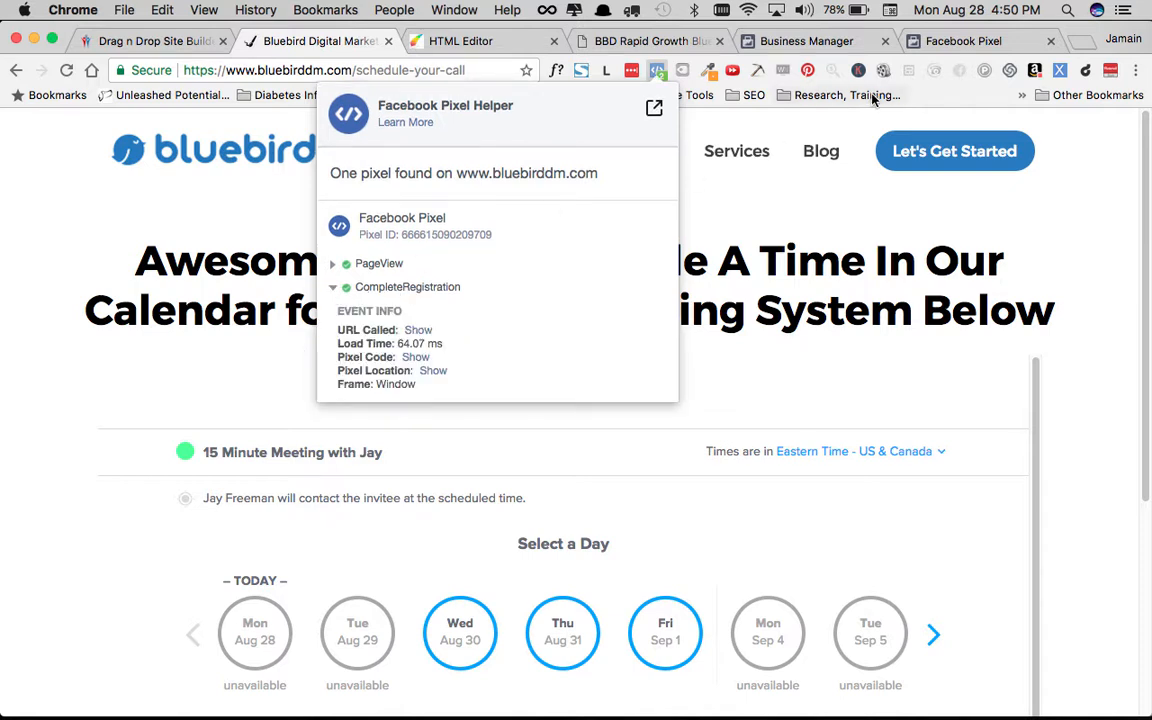
Finish the Complete Registration event setup on the Facebook Pixel page and reload the pixel overview.
{"action": "left_click", "coordinate": [990, 40]}
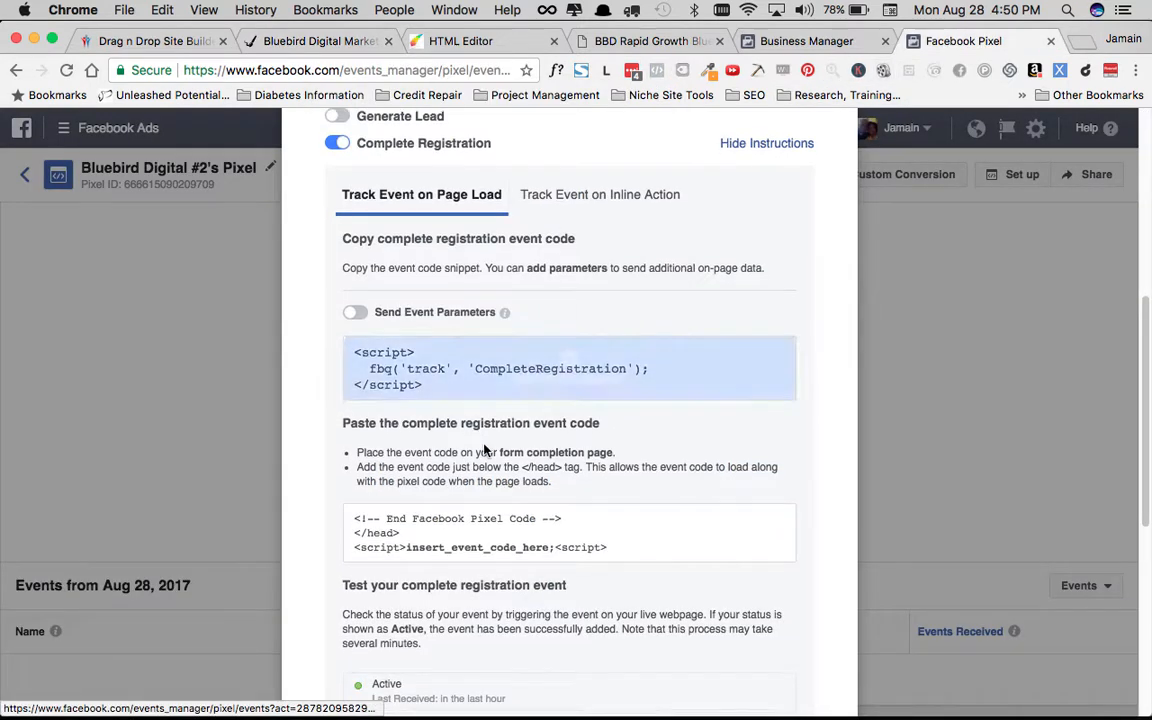
{"action": "scroll", "coordinate": [485, 451], "scroll_direction": "down", "scroll_amount": 10}
{"action": "left_click", "coordinate": [815, 655]}
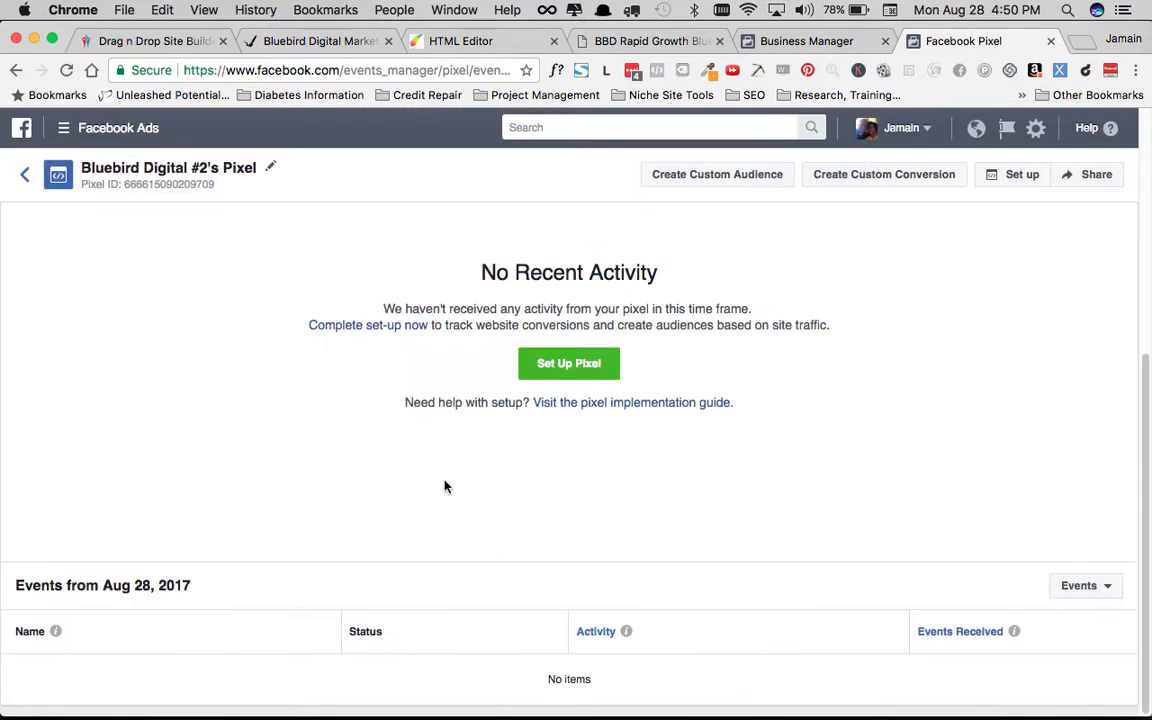
{"action": "scroll", "coordinate": [445, 487], "scroll_direction": "up", "scroll_amount": 5}
{"action": "left_click", "coordinate": [66, 70]}
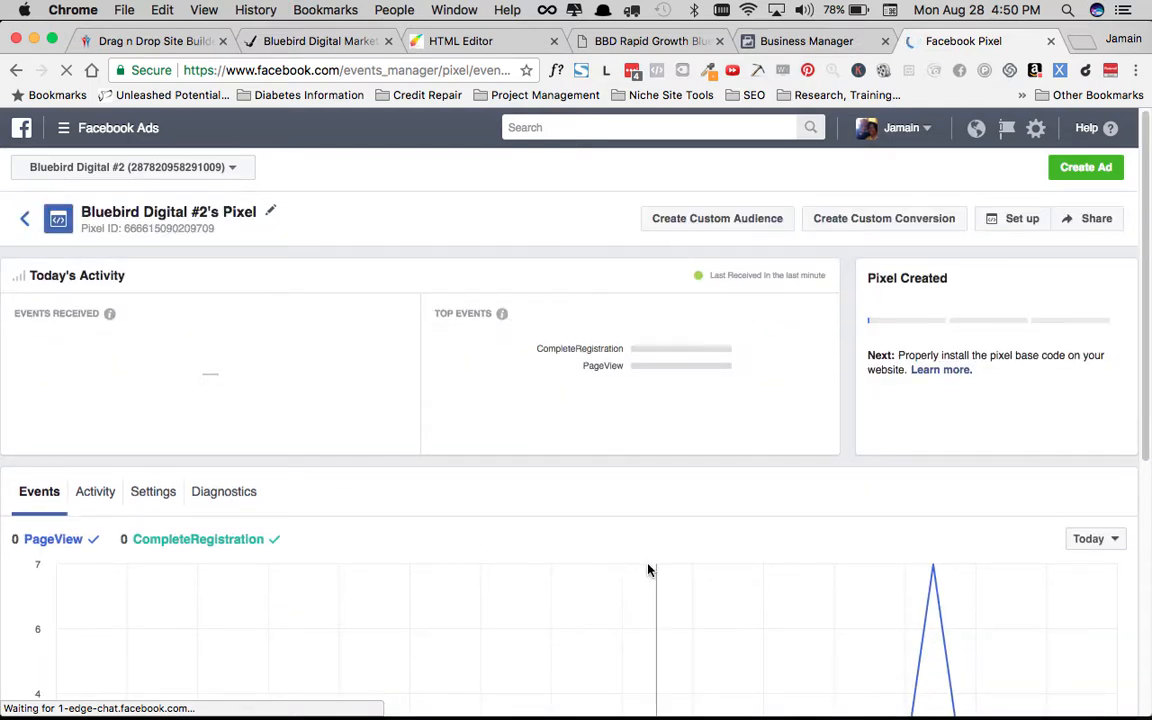
Examine the PageView and CompleteRegistration activity in today's graph and the events table.
{"action": "scroll", "coordinate": [648, 566], "scroll_direction": "down", "scroll_amount": 1}
{"action": "scroll", "coordinate": [645, 570], "scroll_direction": "down", "scroll_amount": 5}
{"action": "mouse_move", "coordinate": [980, 527]}
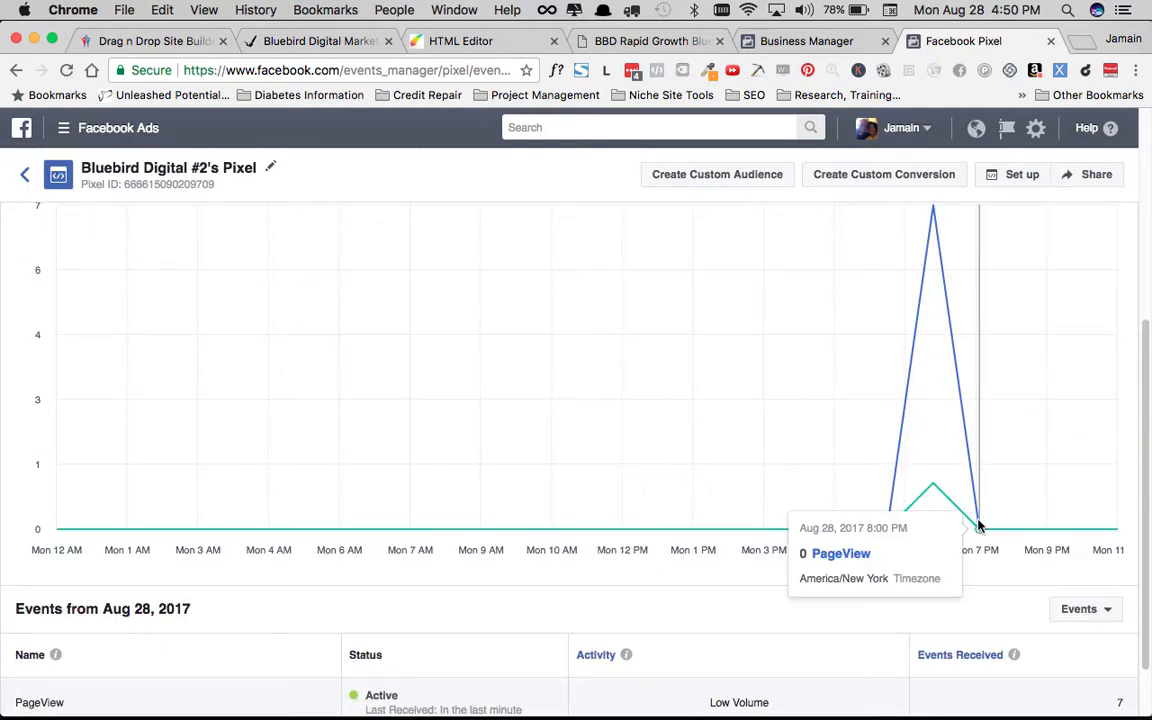
{"action": "mouse_move", "coordinate": [944, 229]}
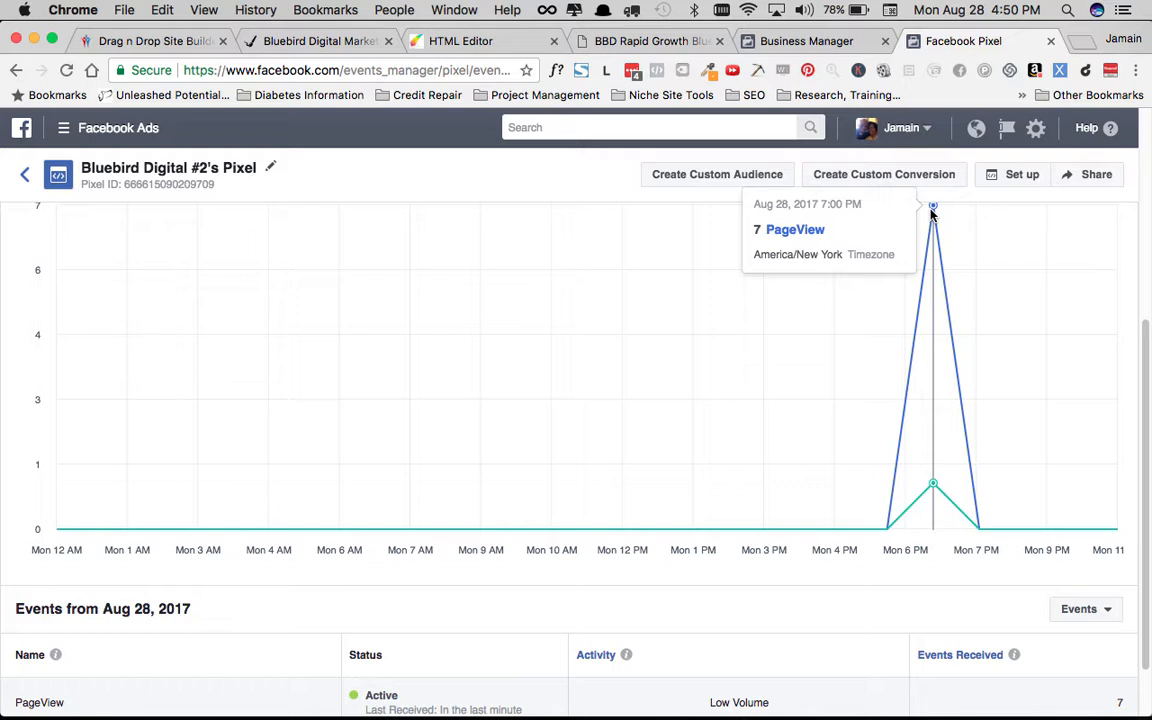
{"action": "scroll", "coordinate": [560, 430], "scroll_direction": "down", "scroll_amount": 1}
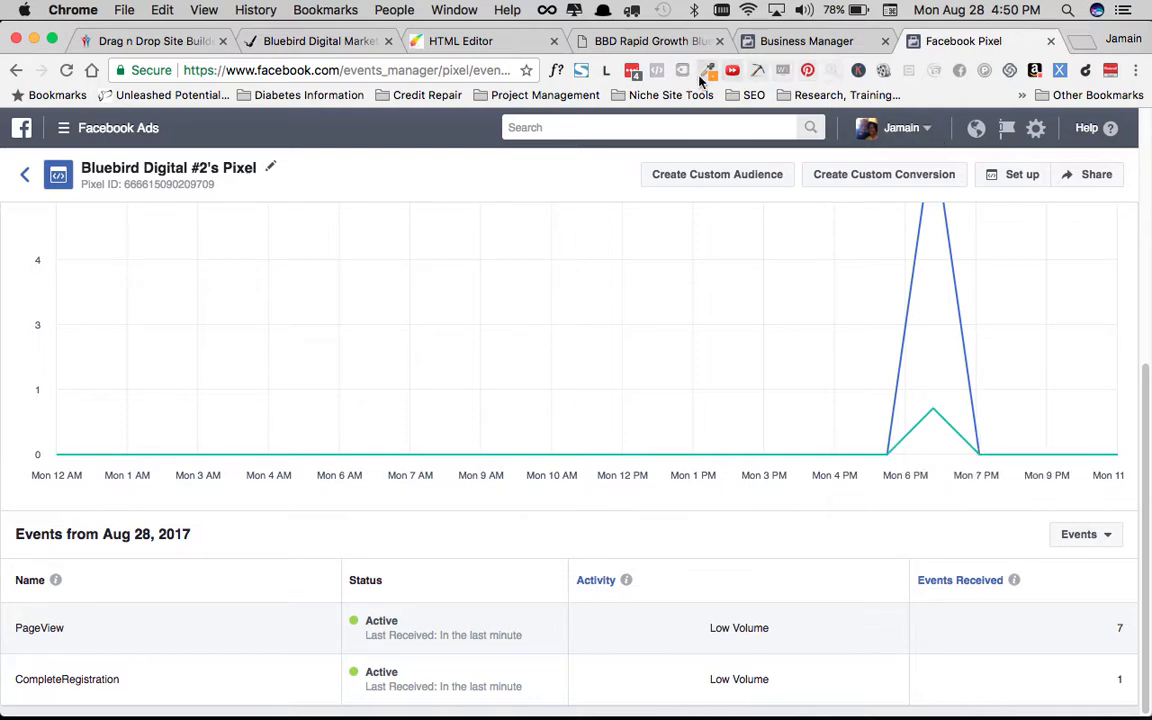
{"action": "left_click", "coordinate": [605, 43]}
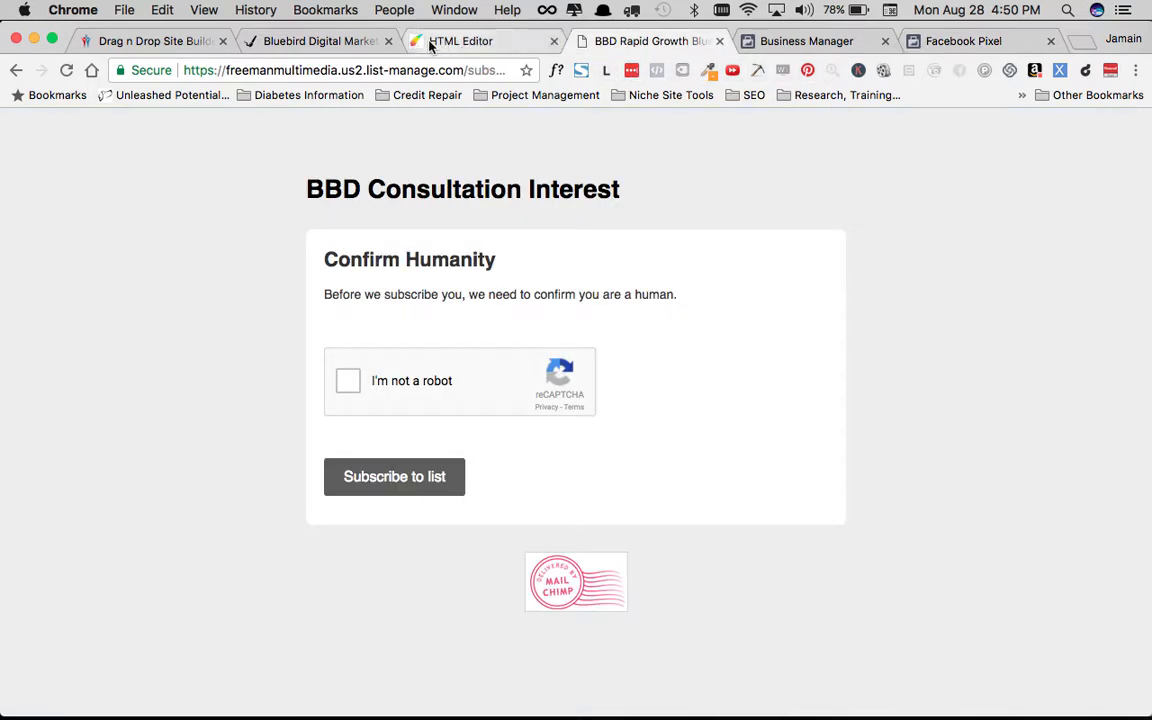
{"action": "left_click", "coordinate": [340, 47]}
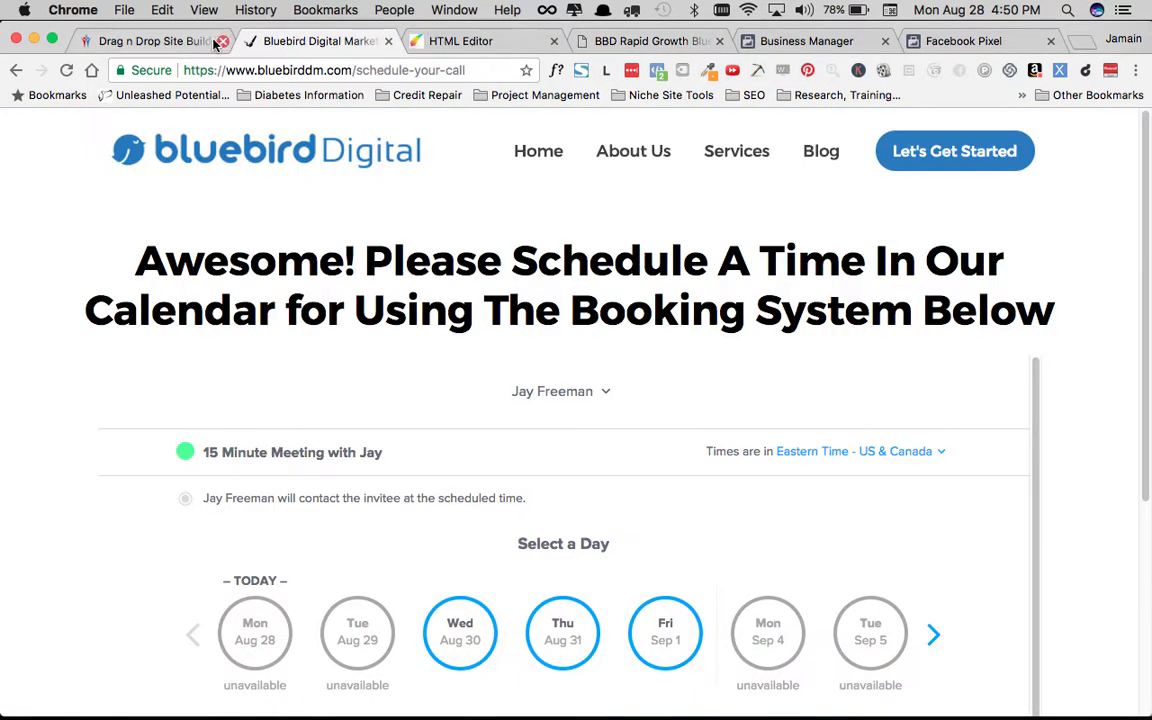
{"action": "left_click", "coordinate": [138, 44]}
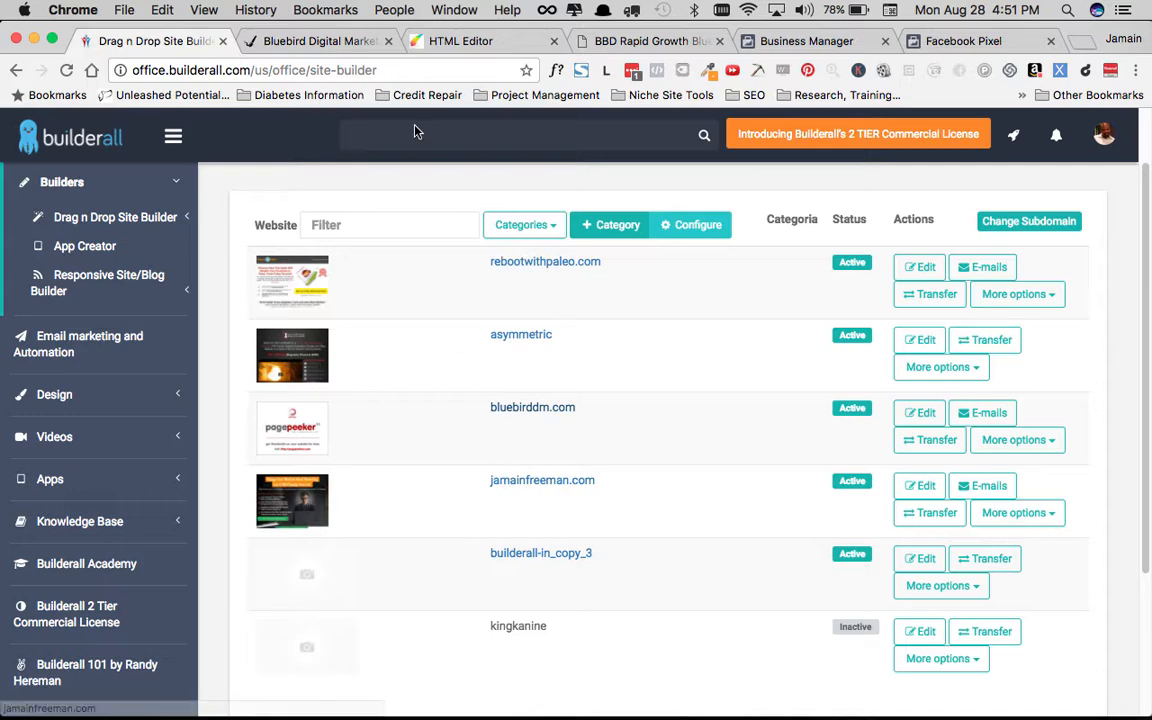
Preview the scheduling page in the HTML Editor, and return to Builderall's website list after leaving the preview.
{"action": "left_click", "coordinate": [452, 45]}
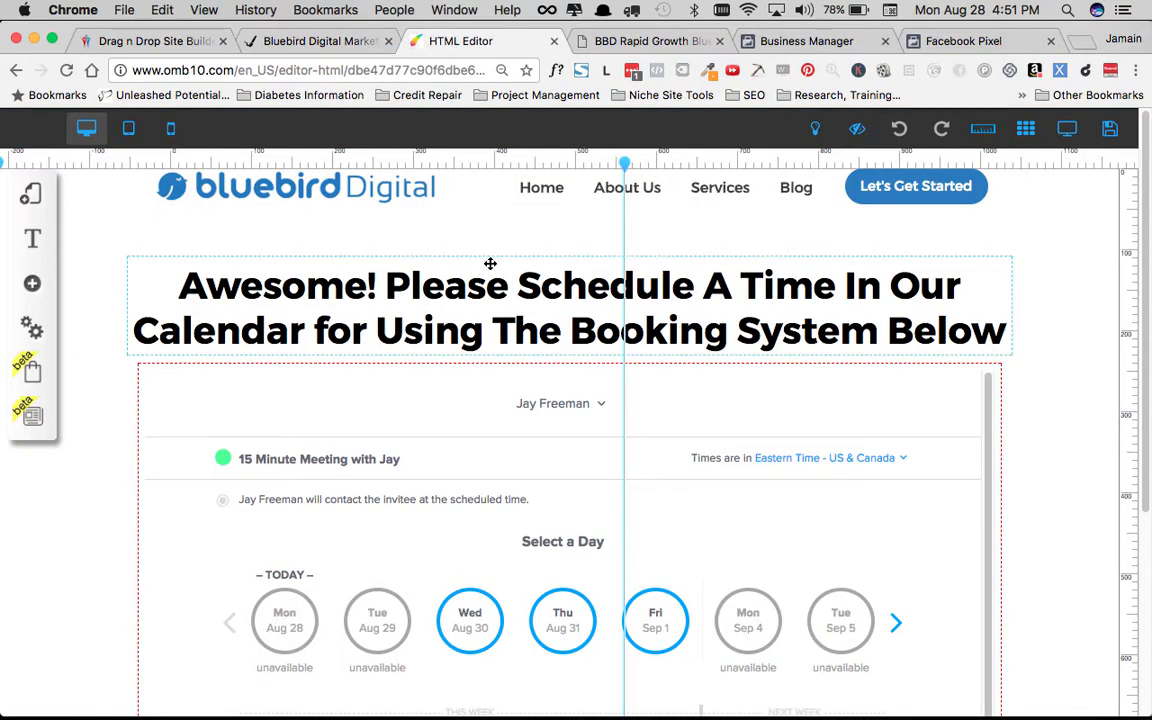
{"action": "left_click", "coordinate": [1068, 129]}
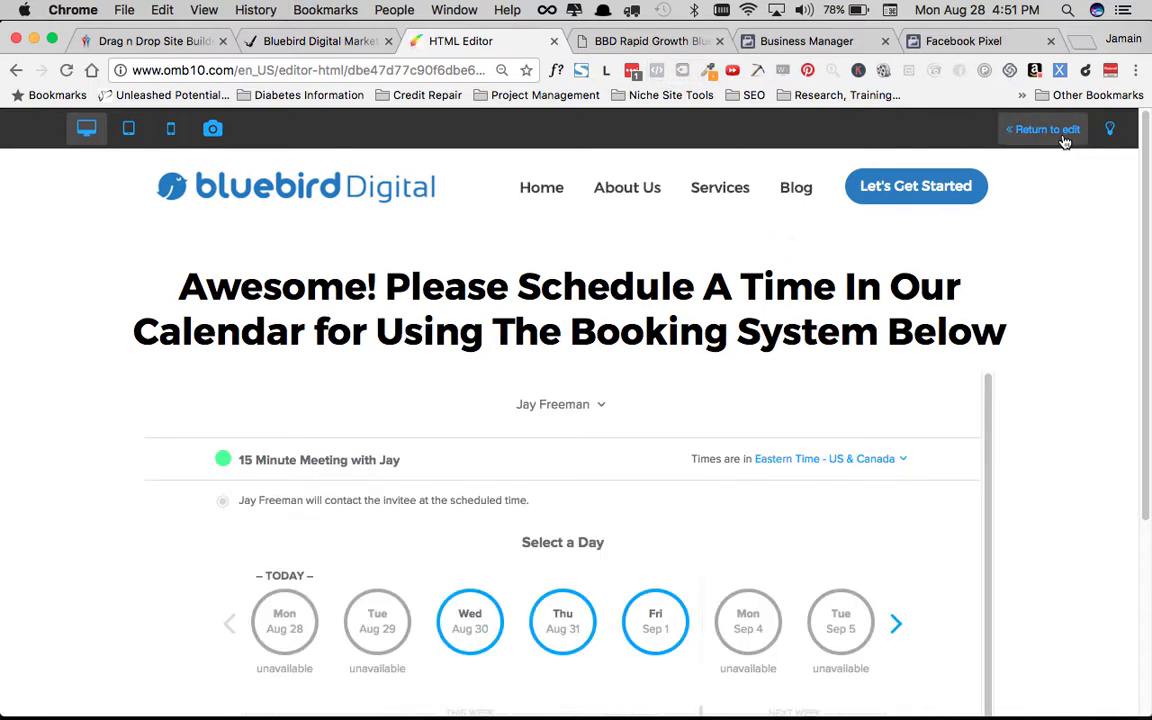
{"action": "left_click", "coordinate": [1065, 140]}
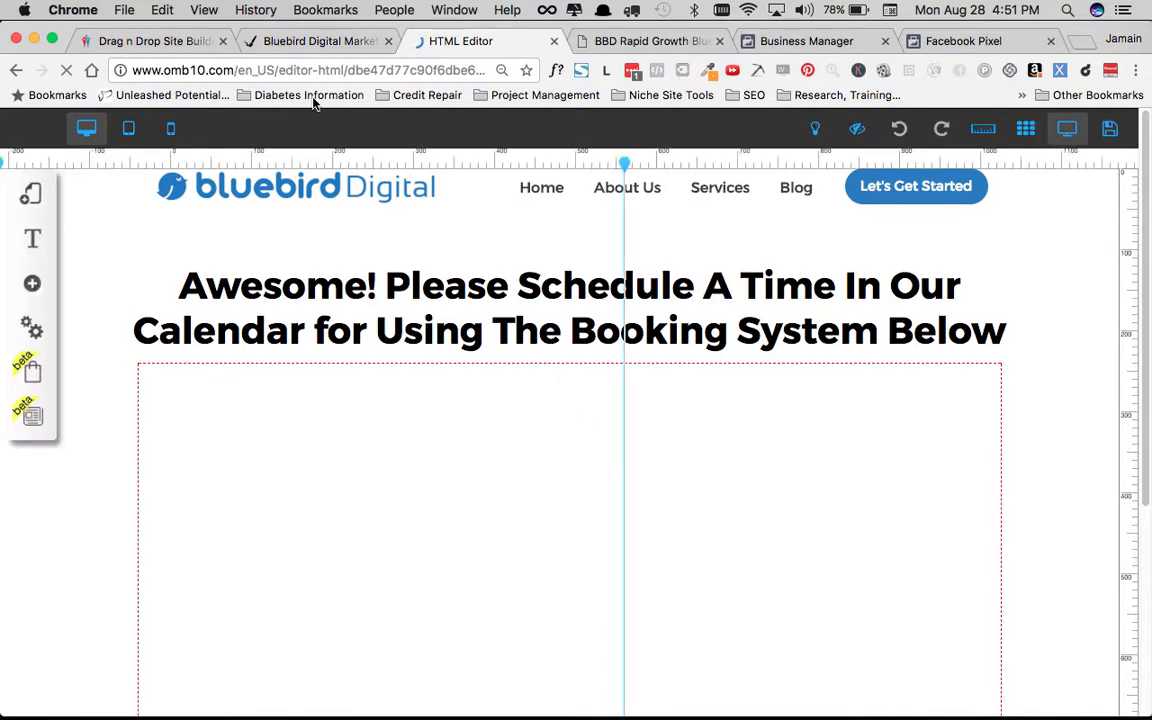
{"action": "left_click", "coordinate": [155, 42]}
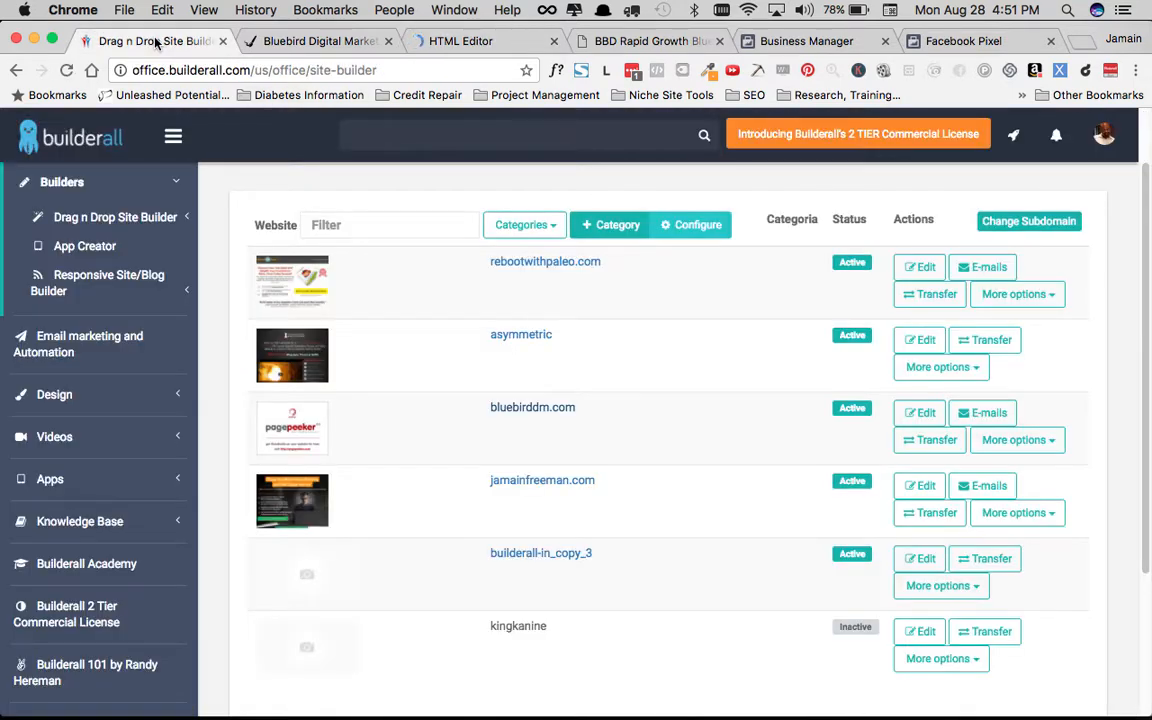